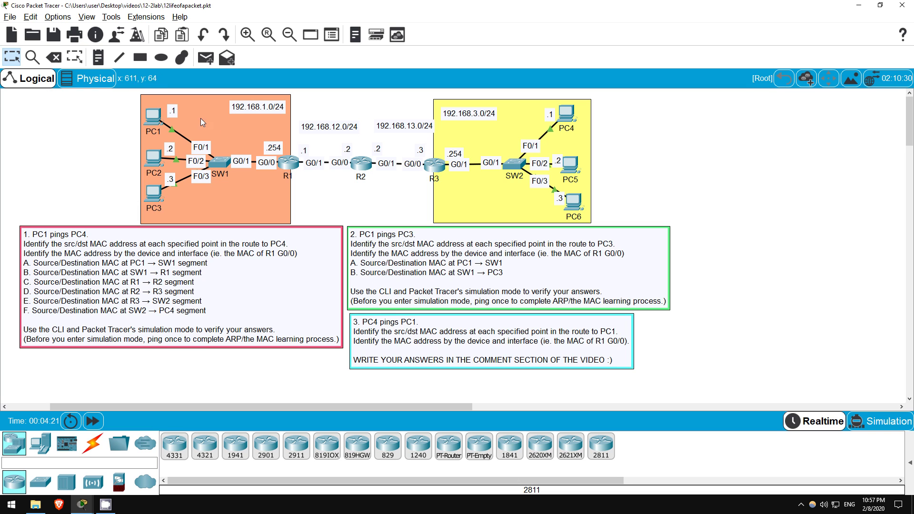
- Show PC1's port summary: FastEthernet0 at 192.168.1.1/24, MAC 00D0.BA11.1111
mouse_move(158, 109)
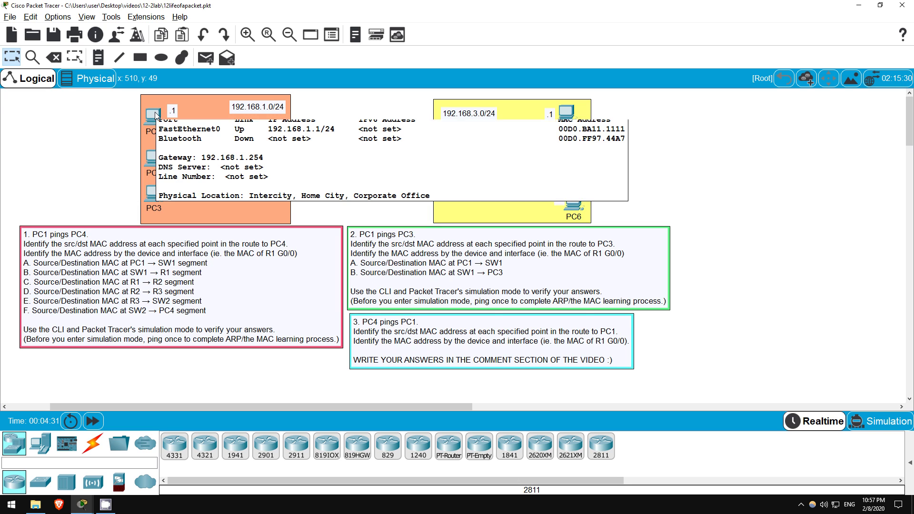
- From PC1's command prompt, ping 192.168.3.1; three of four packets time out during ARP
click(156, 114)
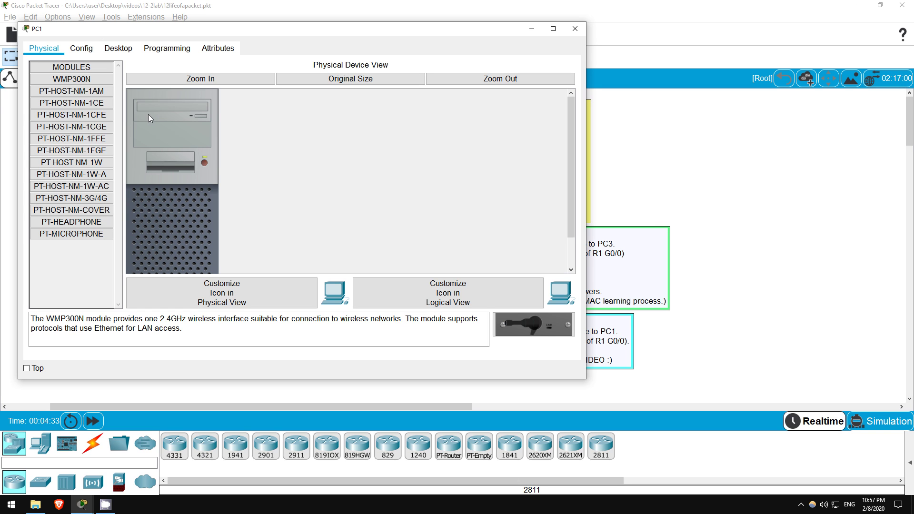
click(118, 48)
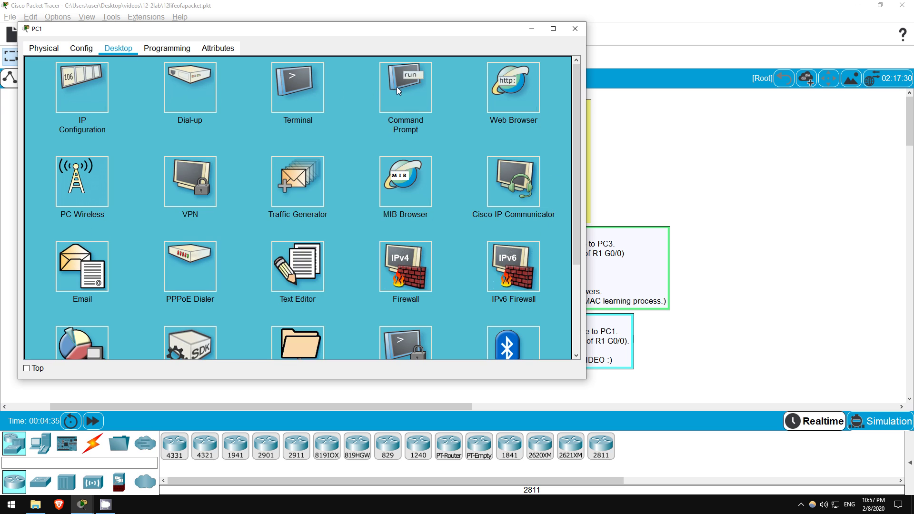
click(400, 79)
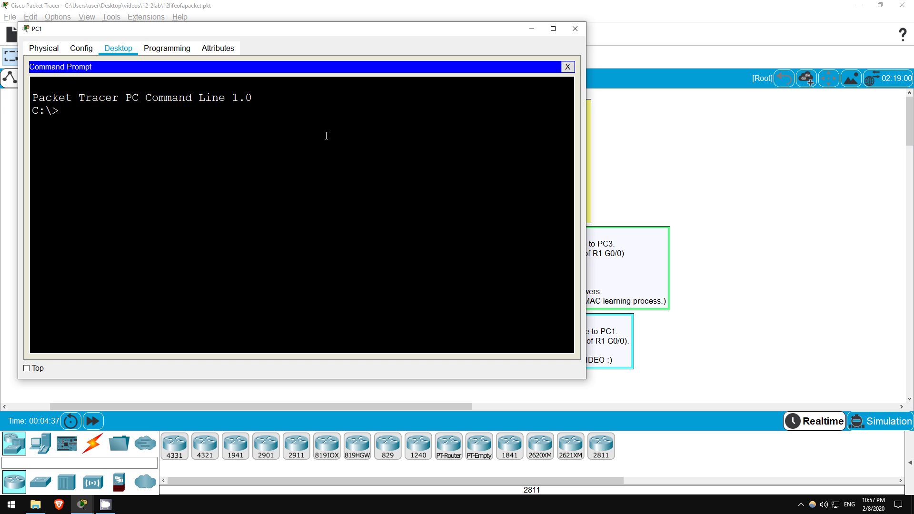
key(Return)
text(ping 192.168)
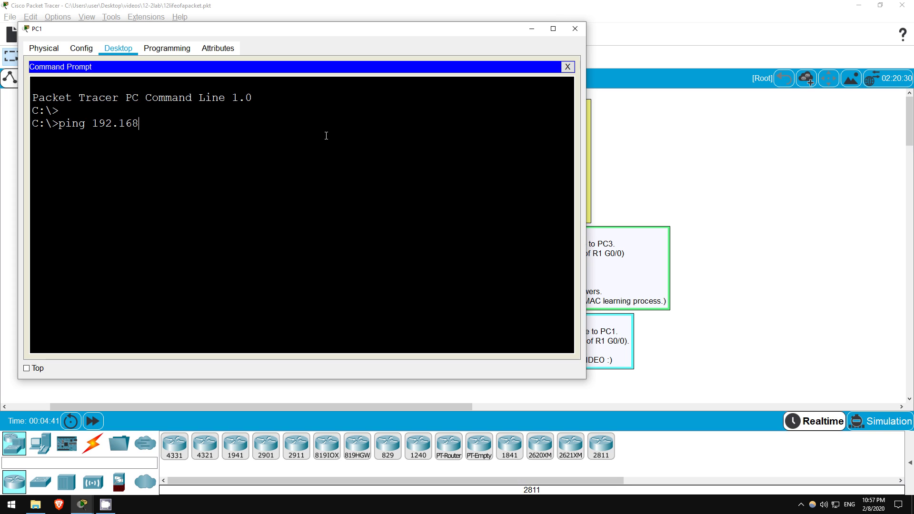
text(.3.1)
key(Return)
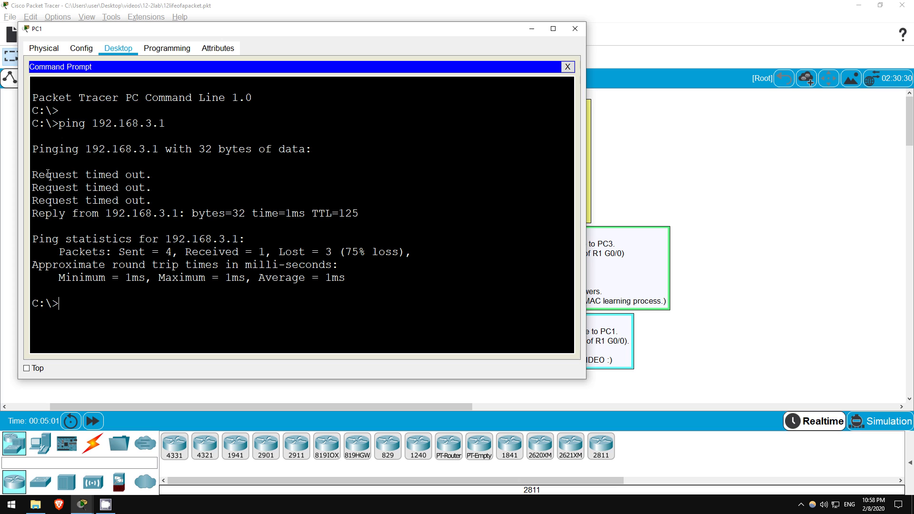
- Clear the first ping's output and repeat ping 192.168.3.1, getting four replies with 0% loss
drag(32, 174, 378, 214)
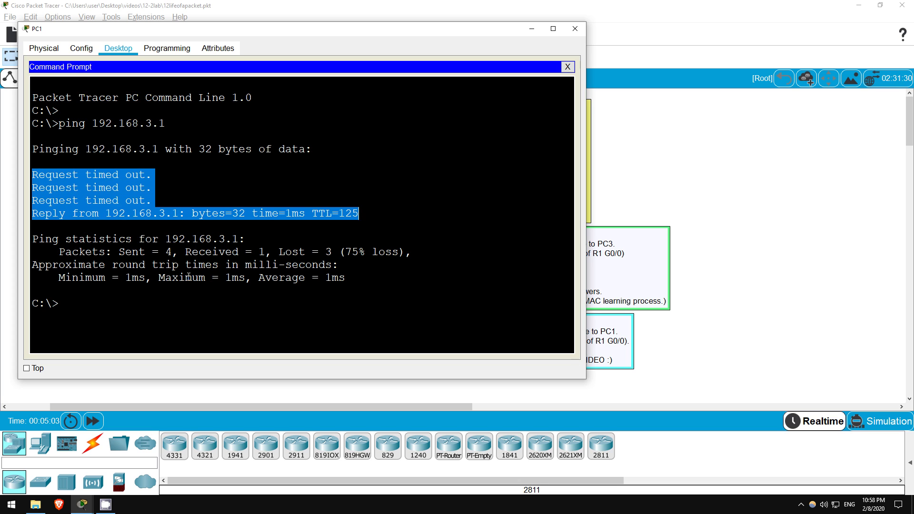
click(84, 305)
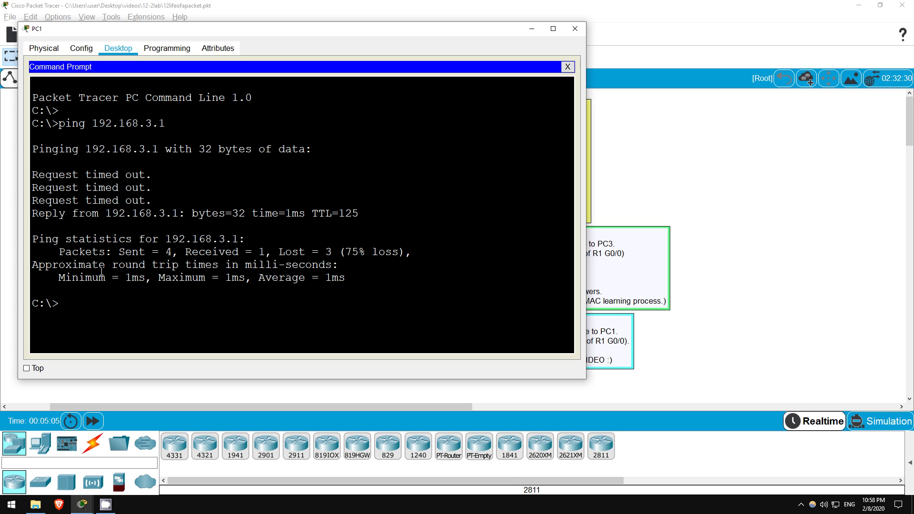
key(Up)
key(Return)
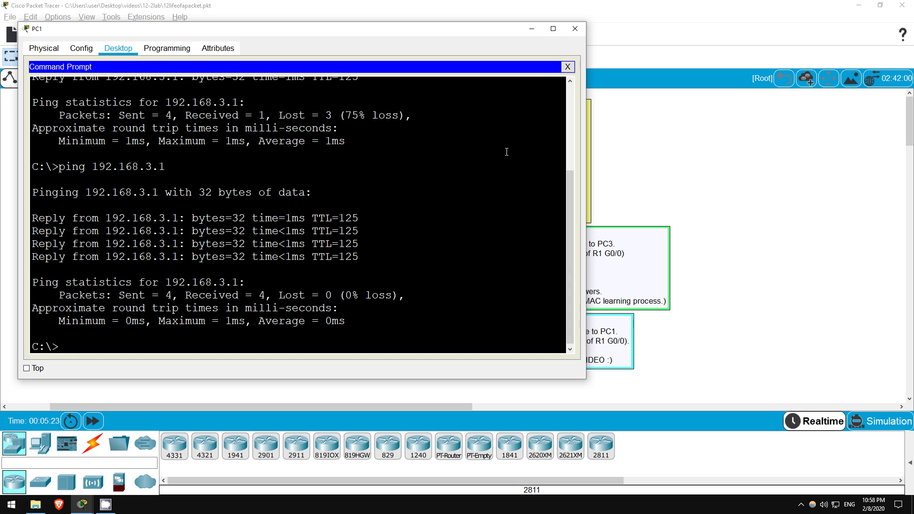
- Run ipconfig /all on PC1 to list its full IP configuration
text(ipconfig /all)
key(Return)
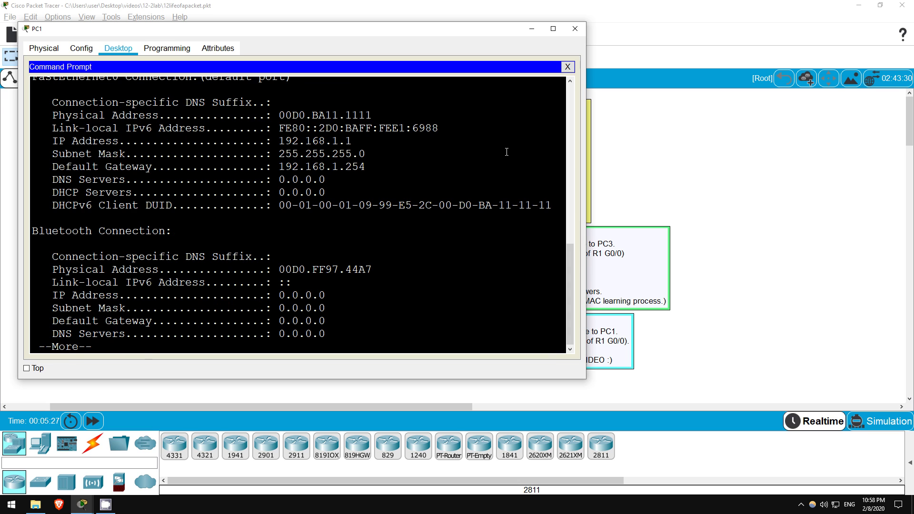
key(space)
scroll(206, 207, up, 3)
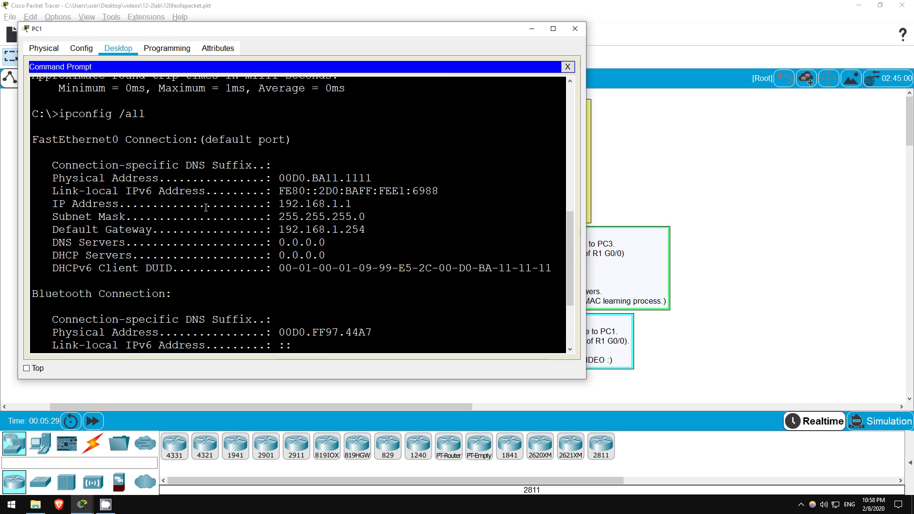
- Highlight FastEthernet0's Physical Address 00D0.BA11.1111, then return to the topology
drag(33, 139, 119, 140)
click(57, 173)
drag(52, 177, 159, 178)
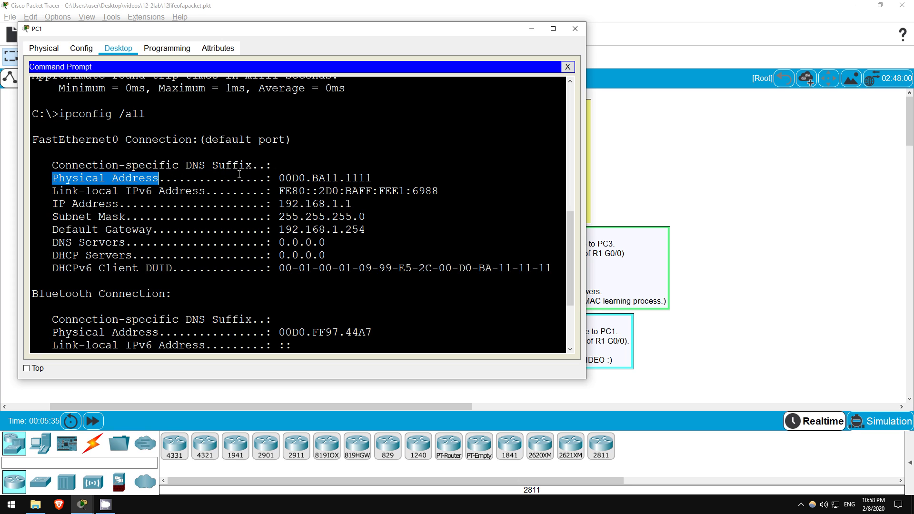
click(278, 178)
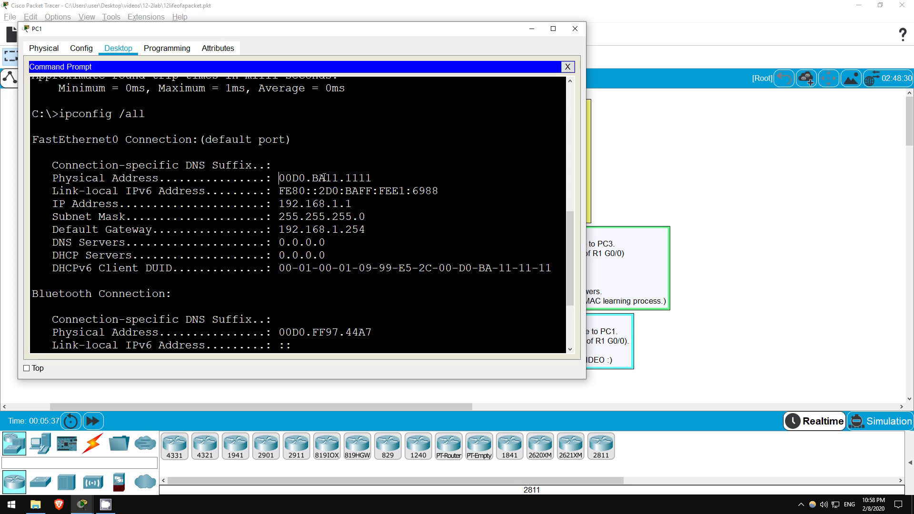
drag(345, 178, 376, 178)
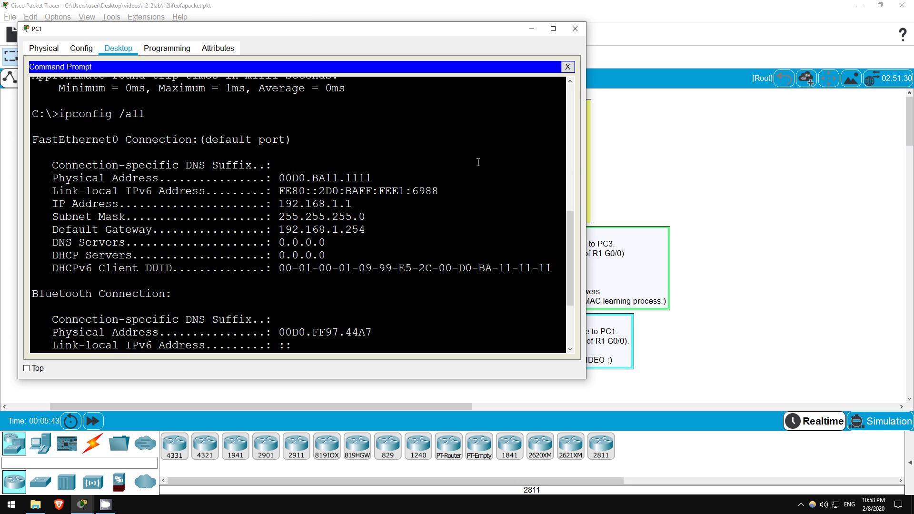
click(623, 180)
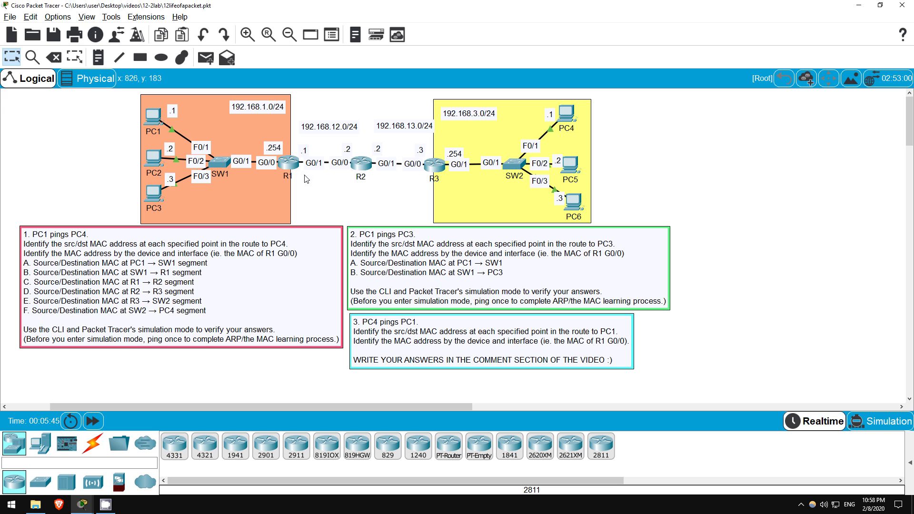
- Open R1's CLI and enter privileged mode with enable
click(290, 162)
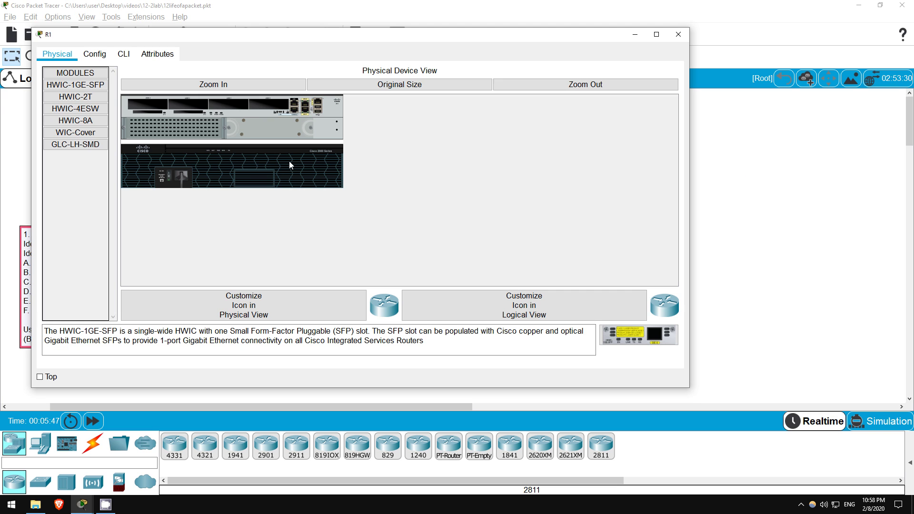
click(123, 54)
key(Return)
key(Return)
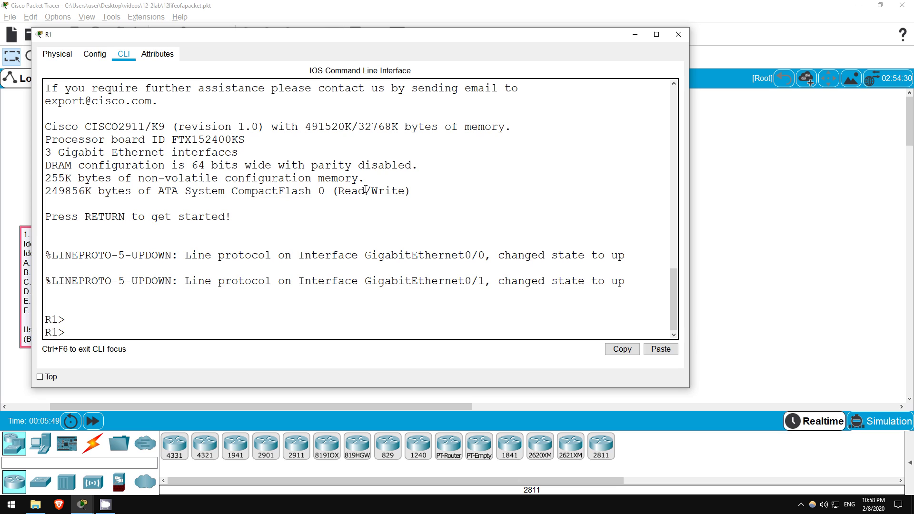
text(en)
key(Tab)
key(Return)
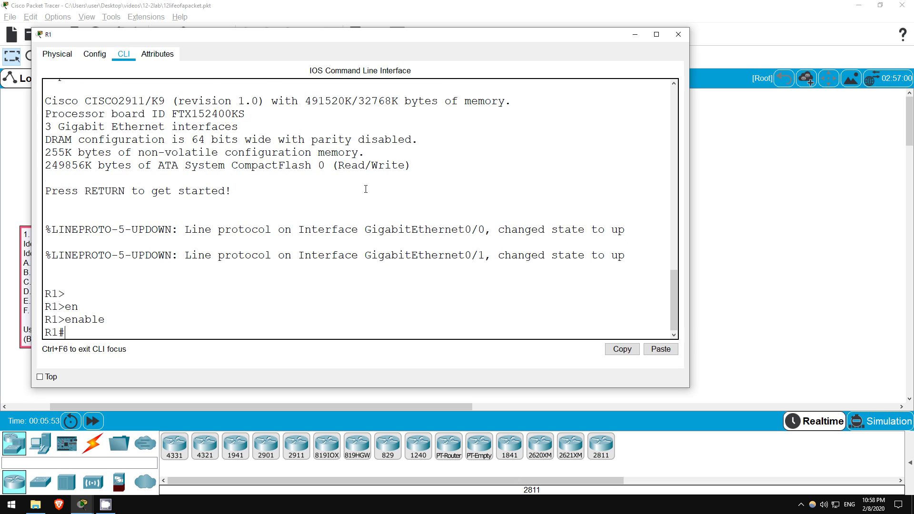
- Run show interfaces g0/0 on R1
text(show int)
key(Tab)
text(g0/0)
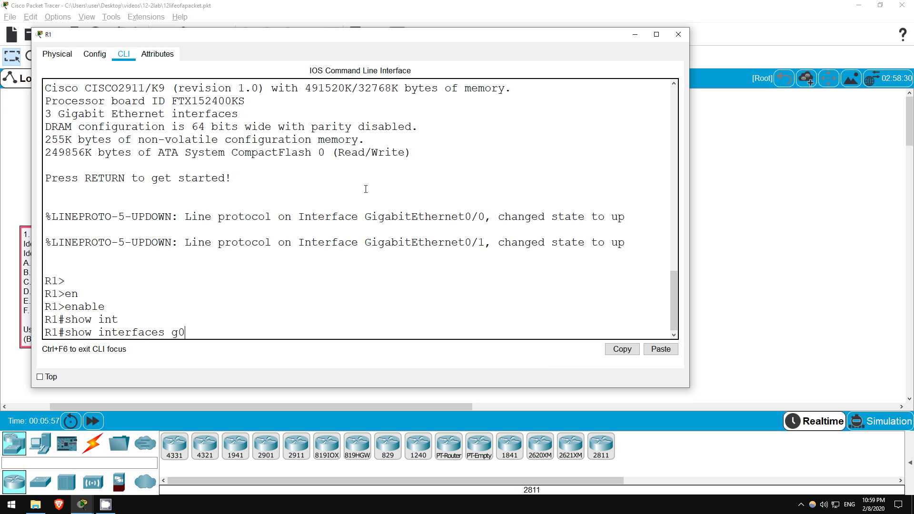
key(Return)
key(Return)
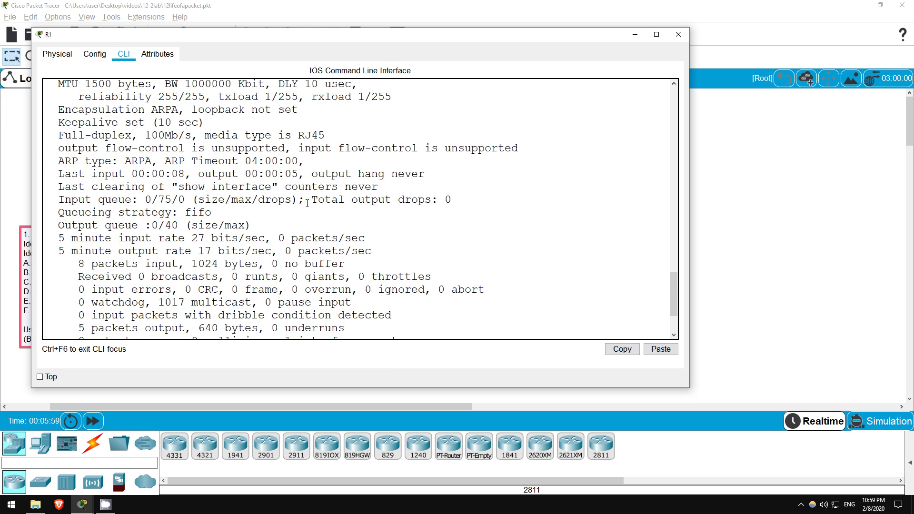
scroll(302, 205, up, 3)
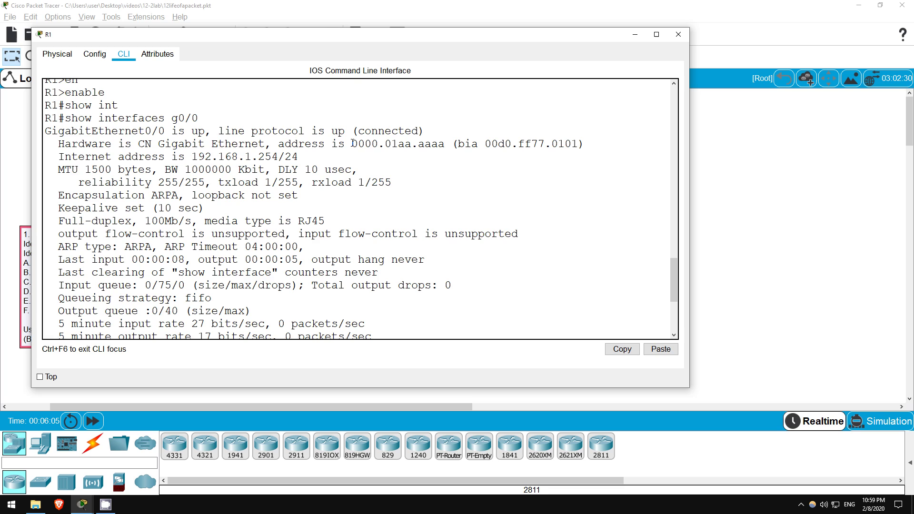
- Highlight G0/0's MAC 0000.01aa.aaaa and burned-in address 00d0.ff77.0101
drag(353, 143, 445, 144)
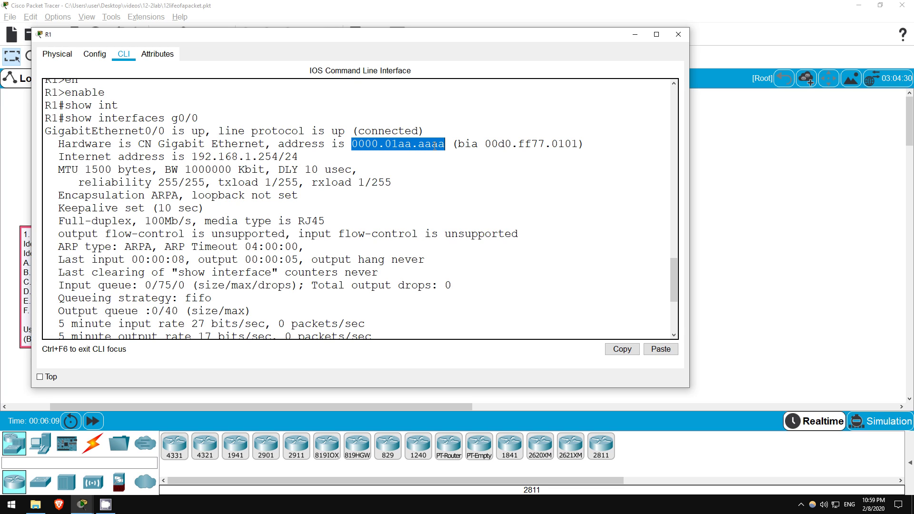
click(431, 145)
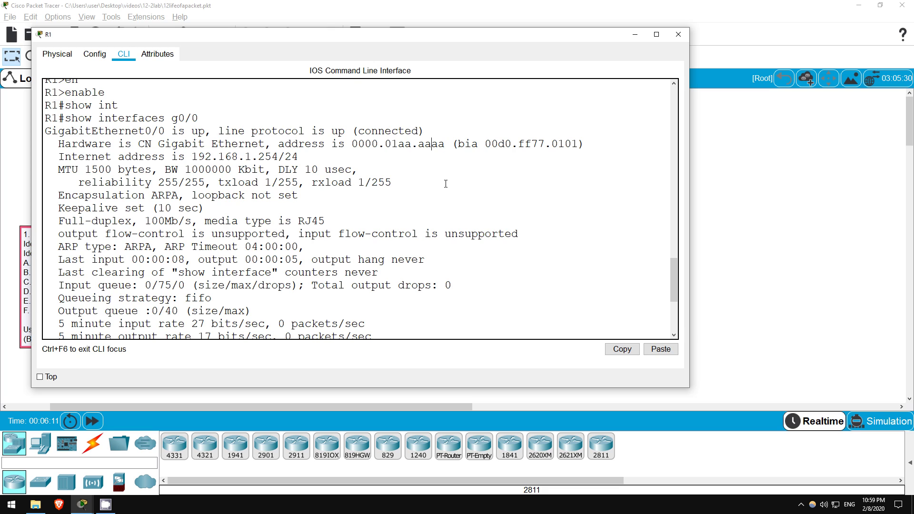
drag(418, 144, 445, 144)
click(441, 154)
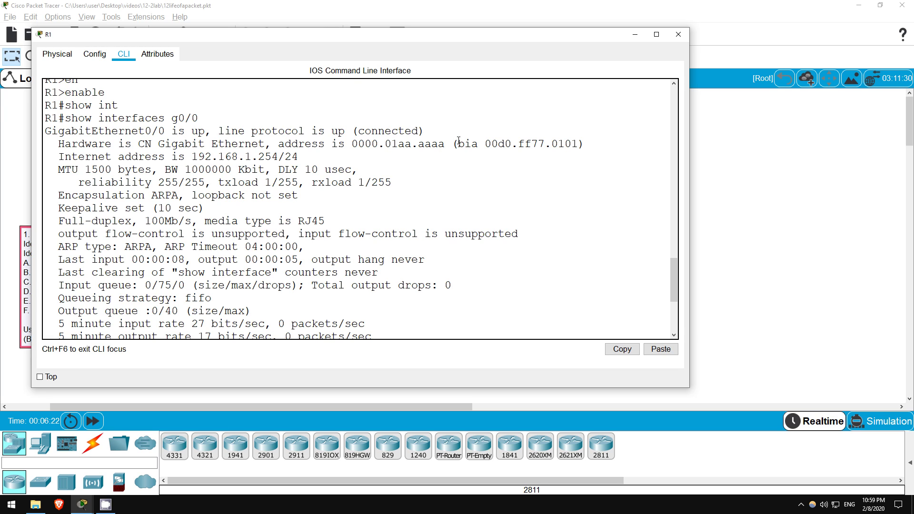
drag(458, 143, 578, 143)
click(588, 126)
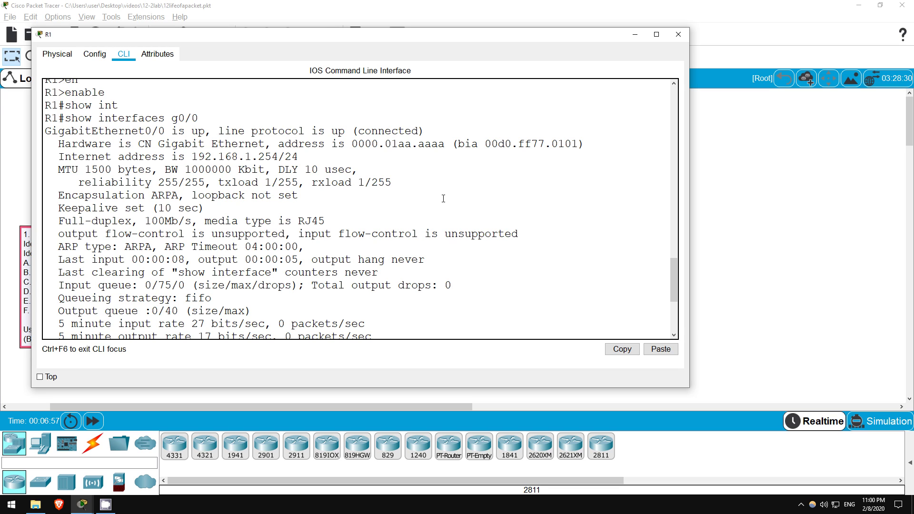
- Run show running-config on R1
key(space)
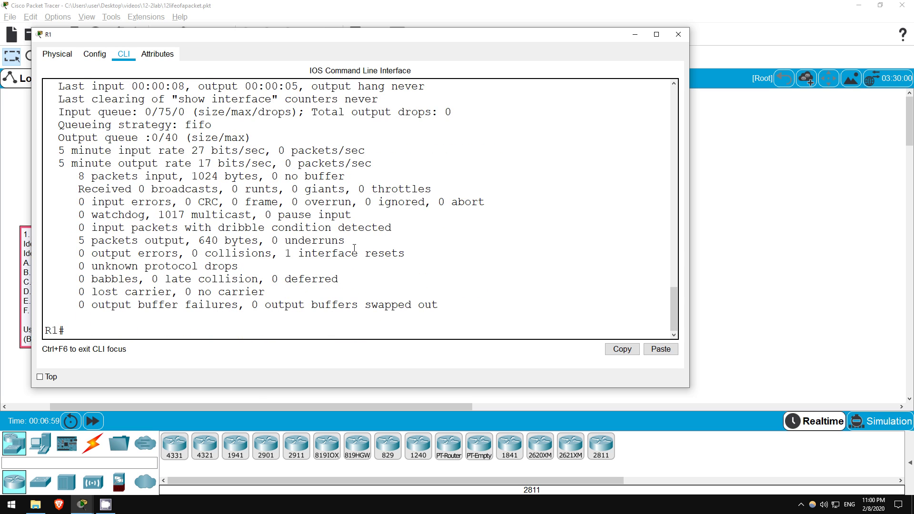
key(Return)
key(Return)
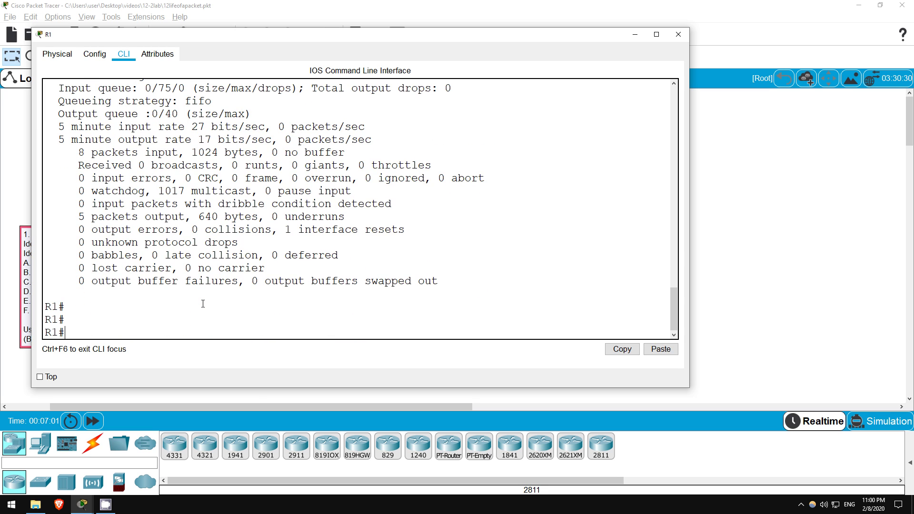
text(show run)
key(Tab)
key(Return)
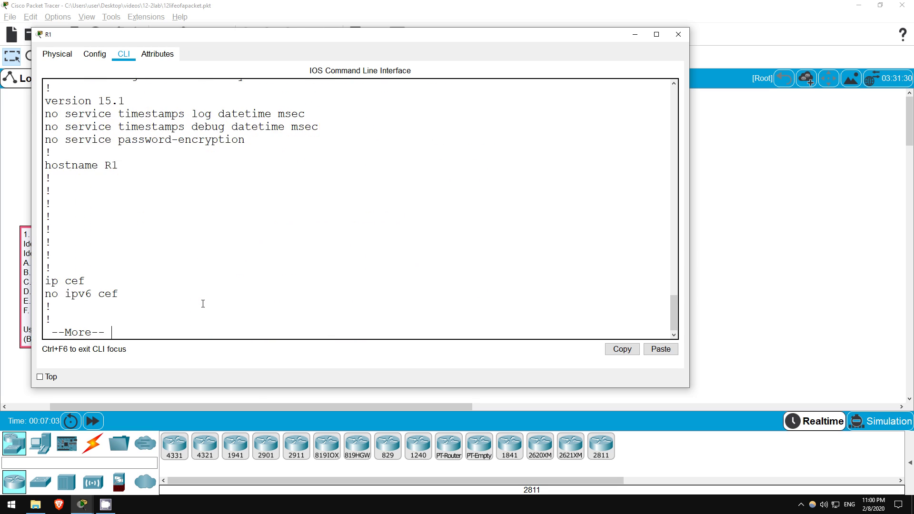
key(space)
key(space)
scroll(223, 266, up, 5)
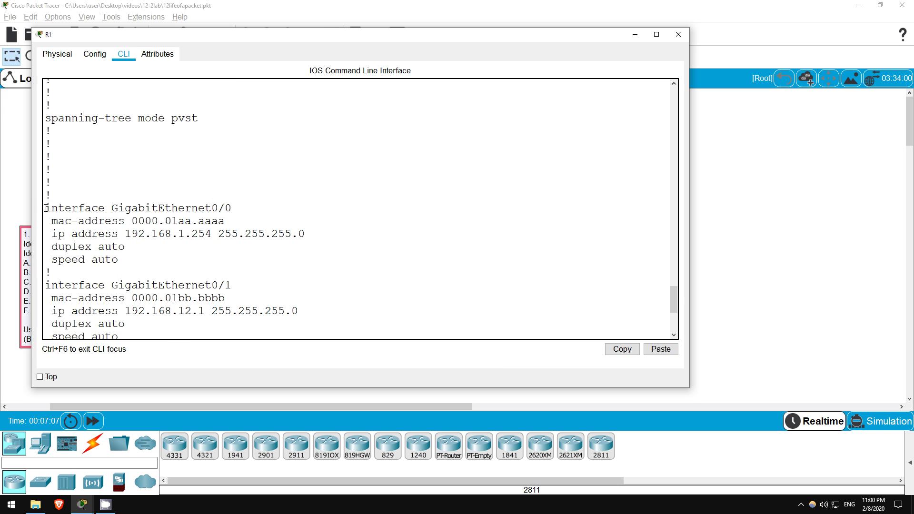
- Highlight G0/0's mac-address 0000.01aa.aaaa line, page to the config's end, and return to the topology
drag(52, 221, 230, 226)
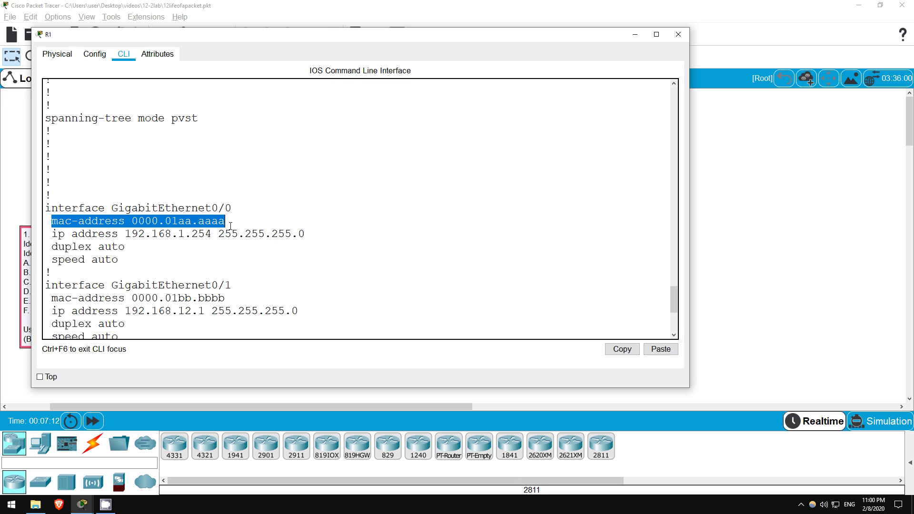
click(277, 320)
scroll(276, 320, down, 5)
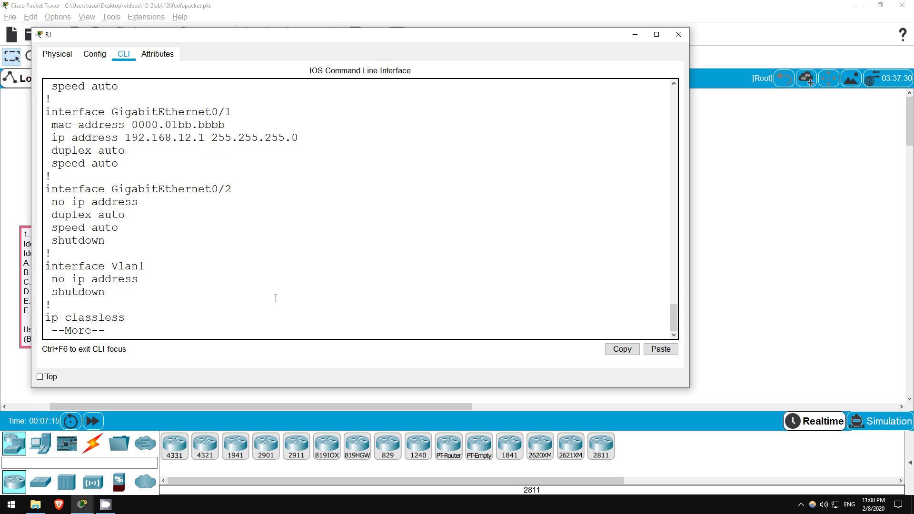
key(space)
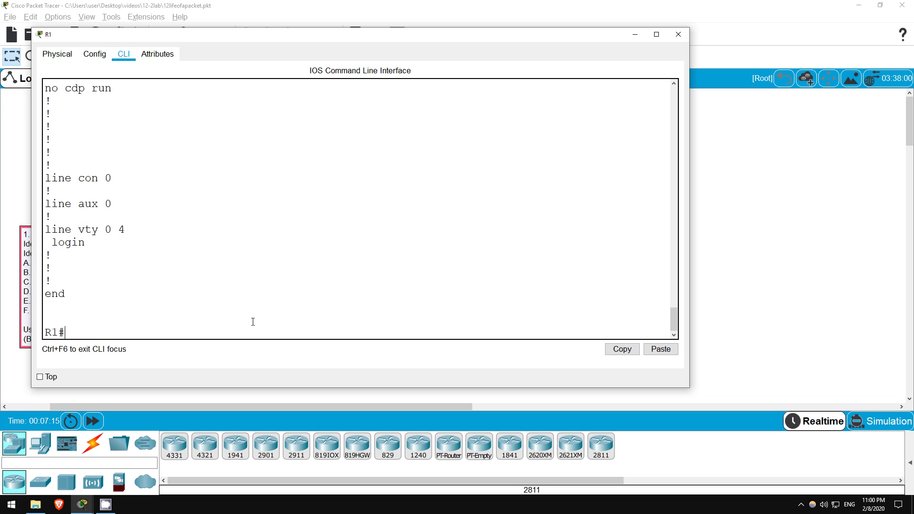
click(734, 260)
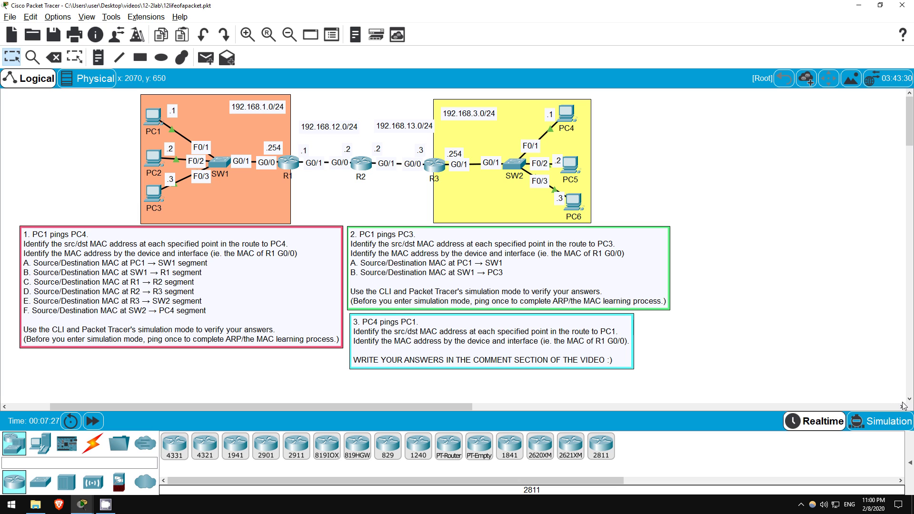
- In Simulation mode, ping 192.168.3.1 from PC1's command prompt
click(867, 423)
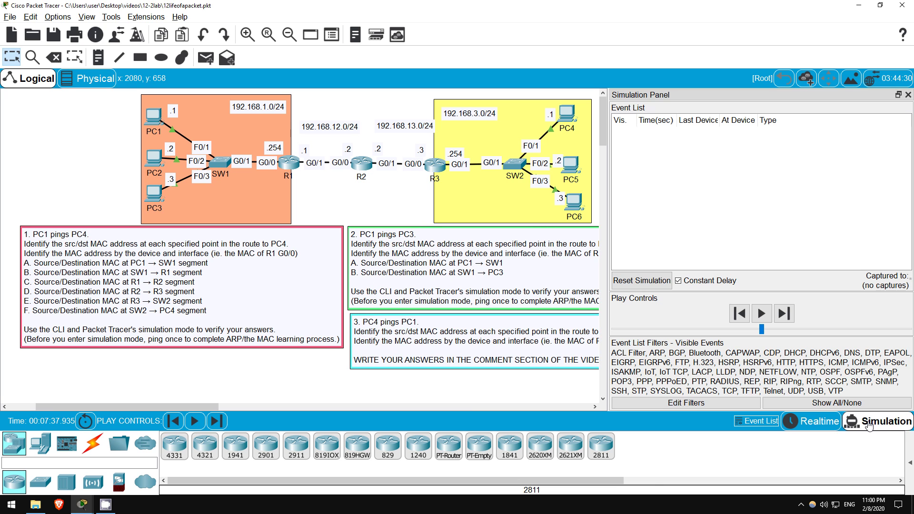
click(155, 122)
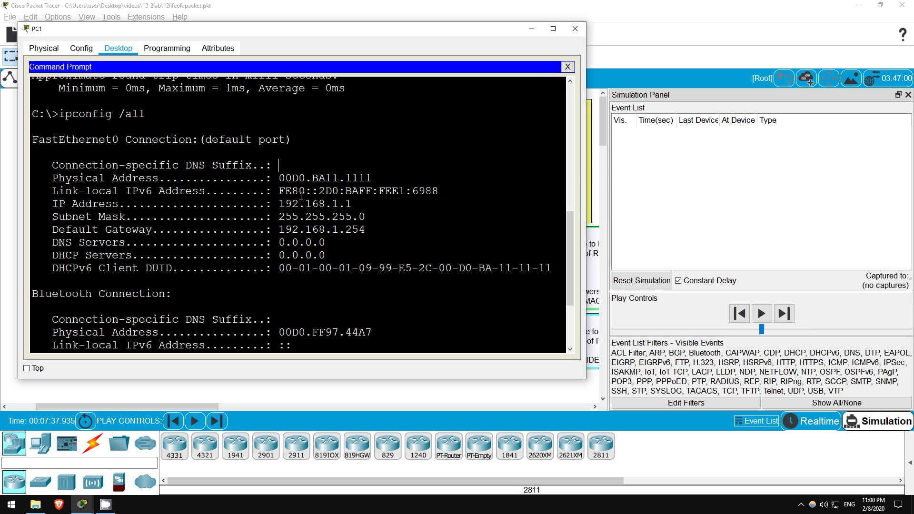
key(Return)
key(Return)
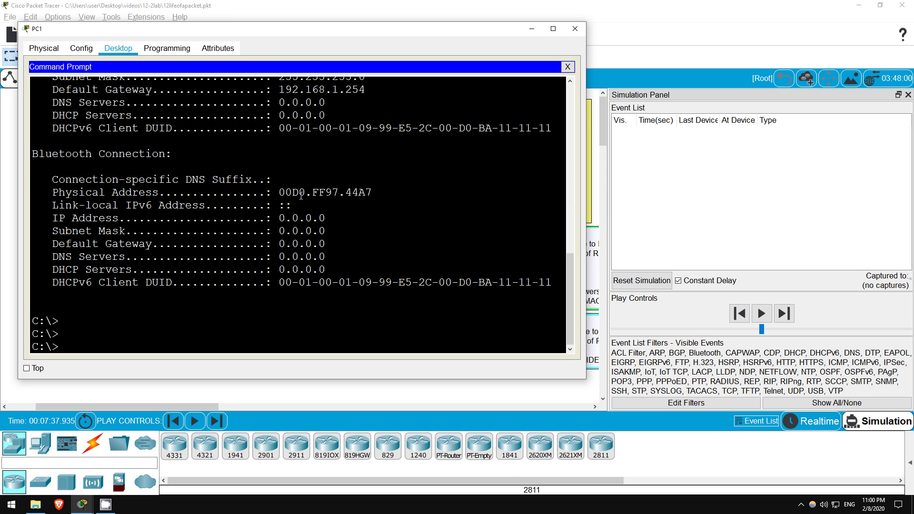
text(ping 192.168.3.1)
key(Return)
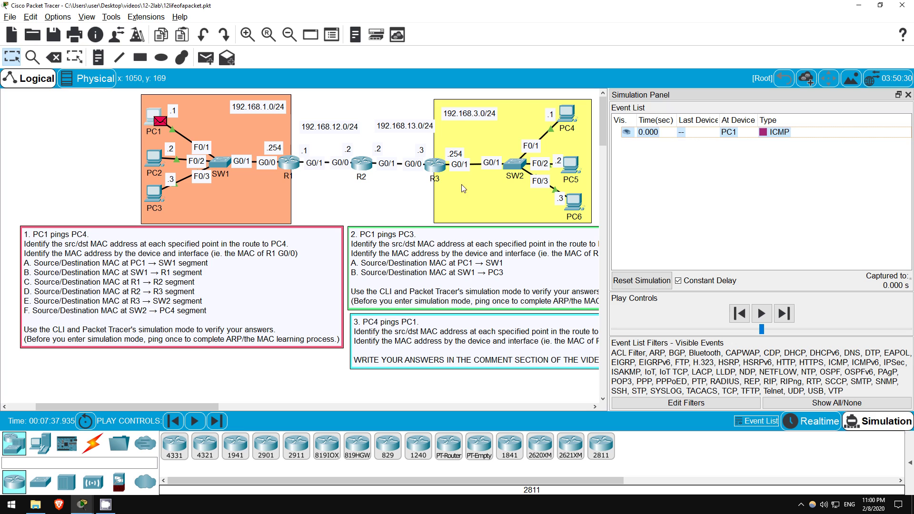
- Advance the ping to SW1 and view its frame, 00D0.BA11.1111 to 0000.01AA.AAAA
click(784, 313)
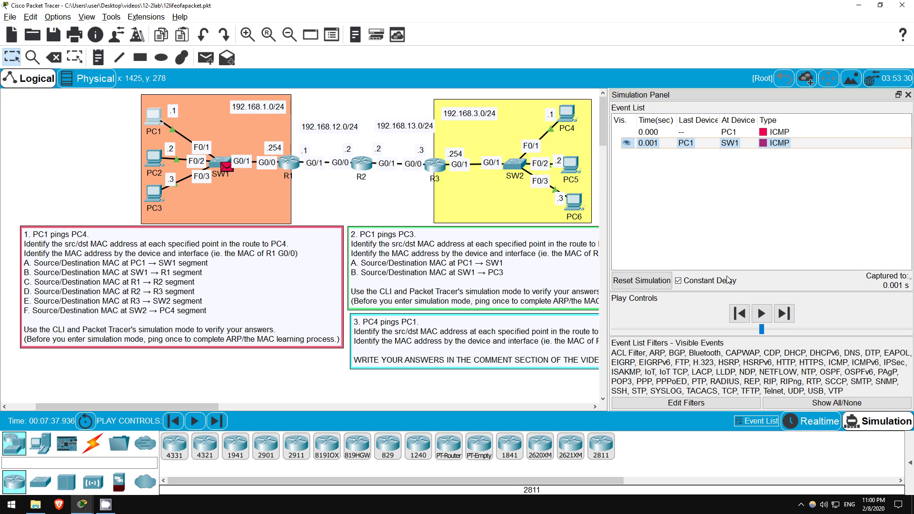
click(762, 144)
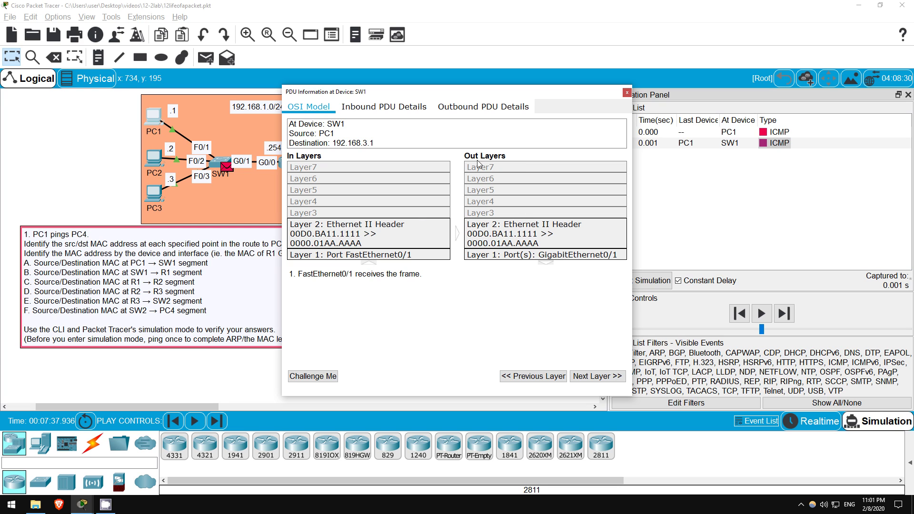
drag(456, 93, 522, 92)
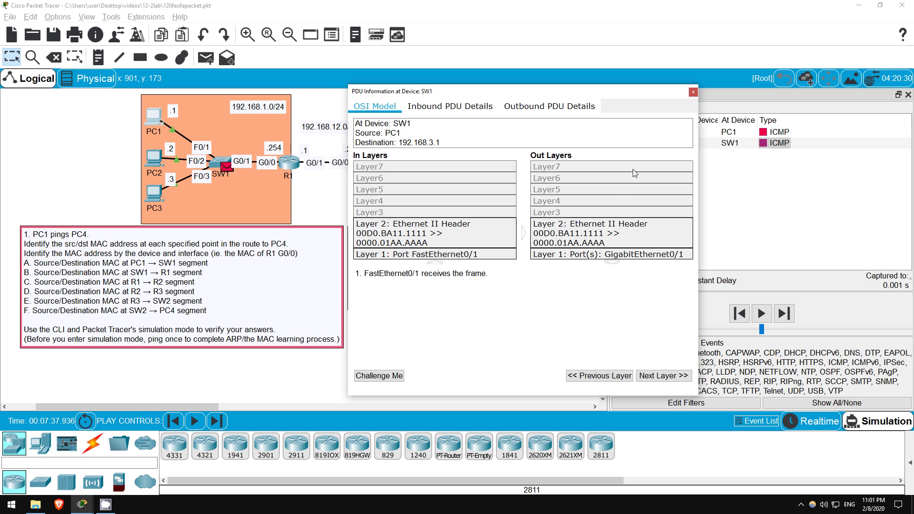
- Close SW1's PDU details and step the ping forward to reach R1 at 0.002 s
click(693, 91)
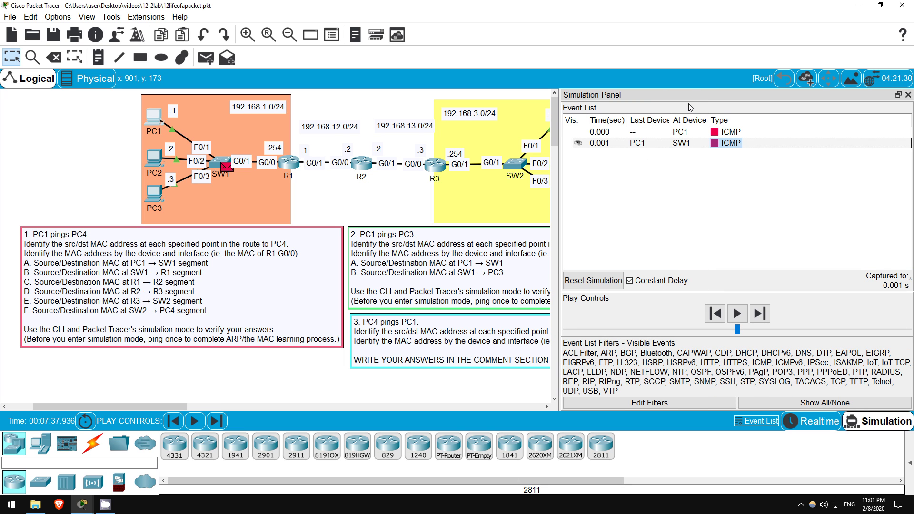
click(760, 314)
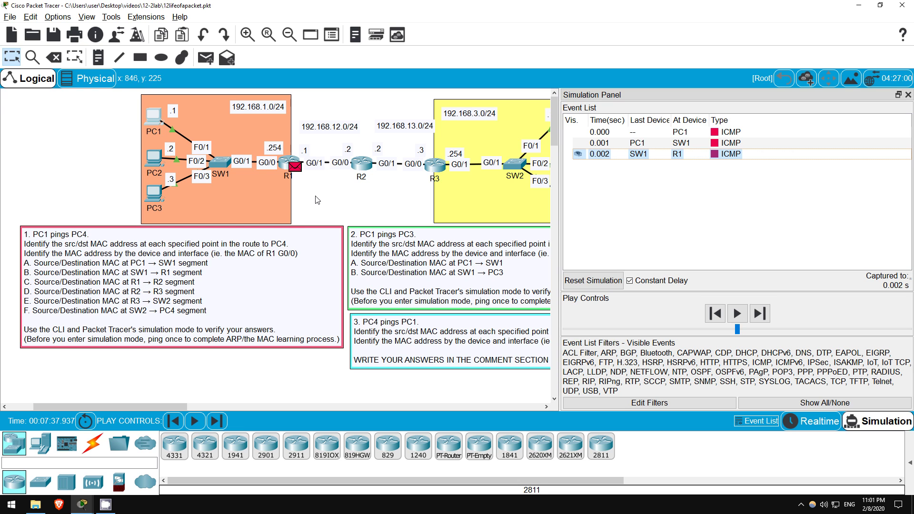
drag(153, 407, 156, 407)
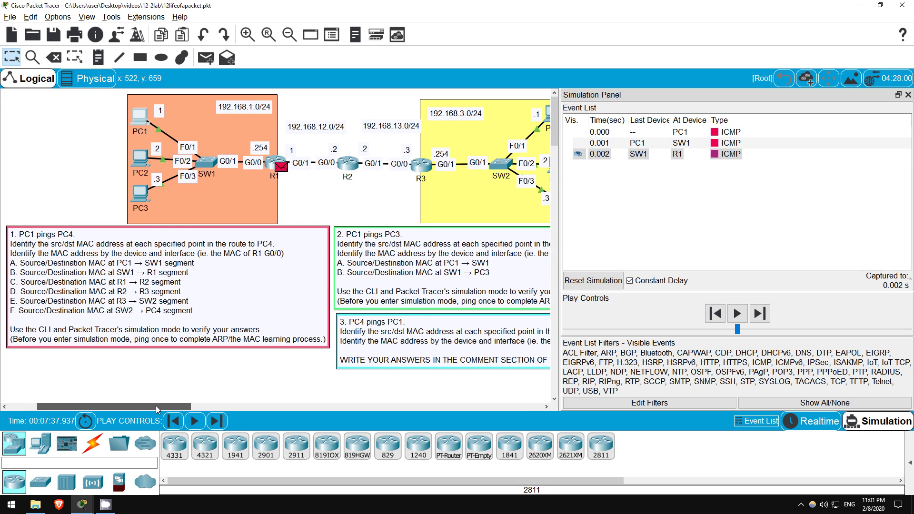
- On R1, show interface details and highlight G0/1's MAC 0000.01bb.bbbb
click(272, 163)
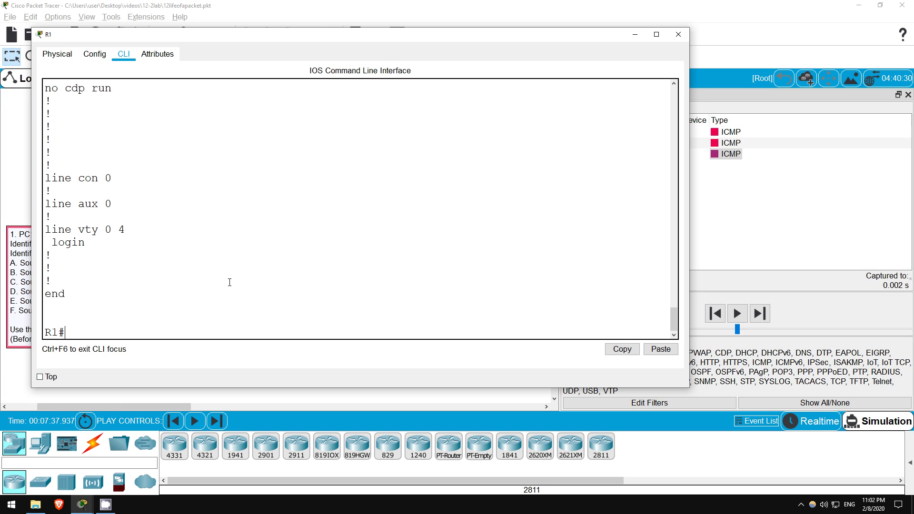
key(Return)
text(show int)
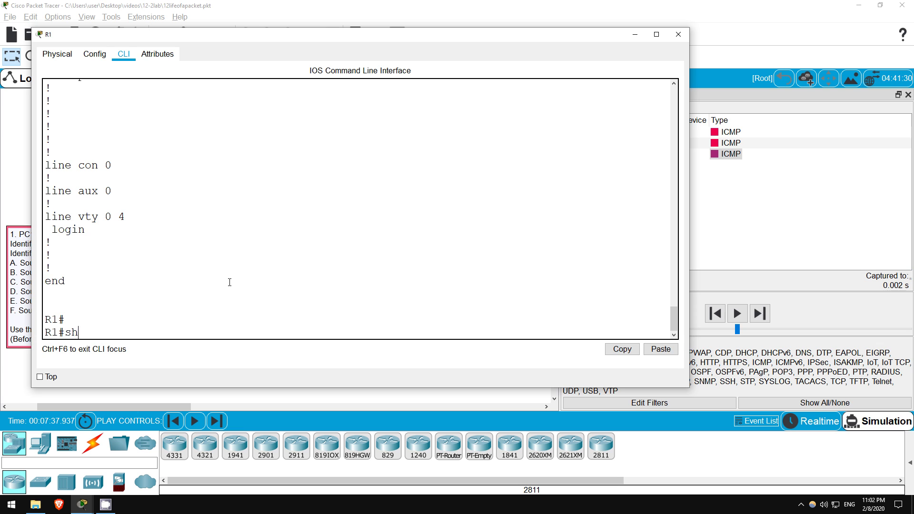
key(Tab)
text(g0/0)
key(Return)
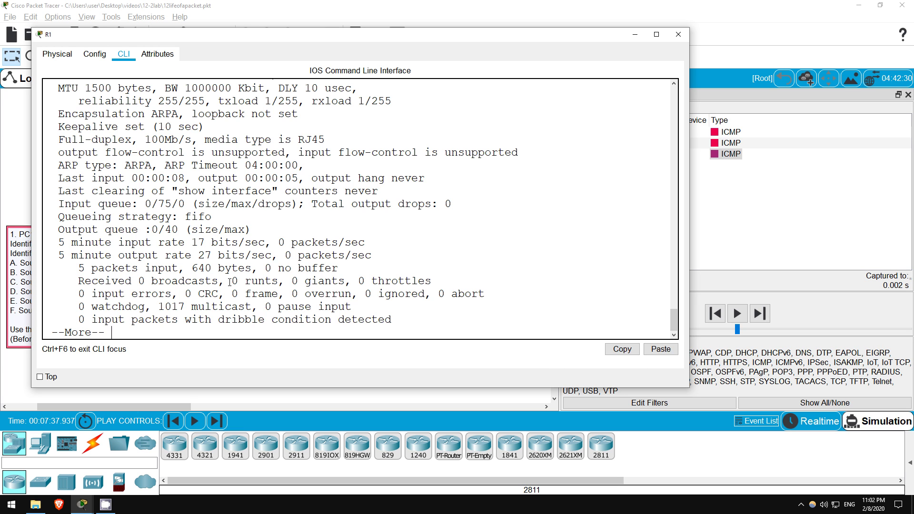
scroll(249, 243, up, 2)
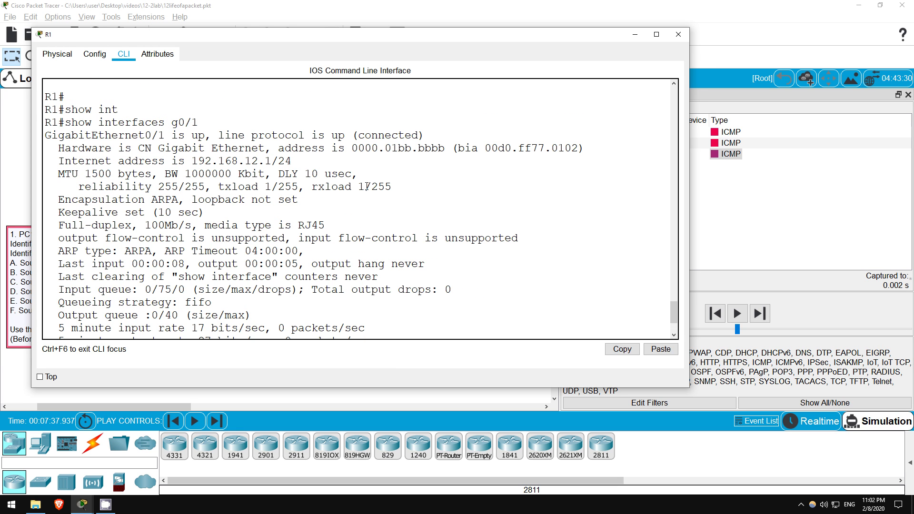
drag(419, 148, 446, 148)
click(679, 34)
- Open R2's CLI and enter privileged mode with enable
click(346, 169)
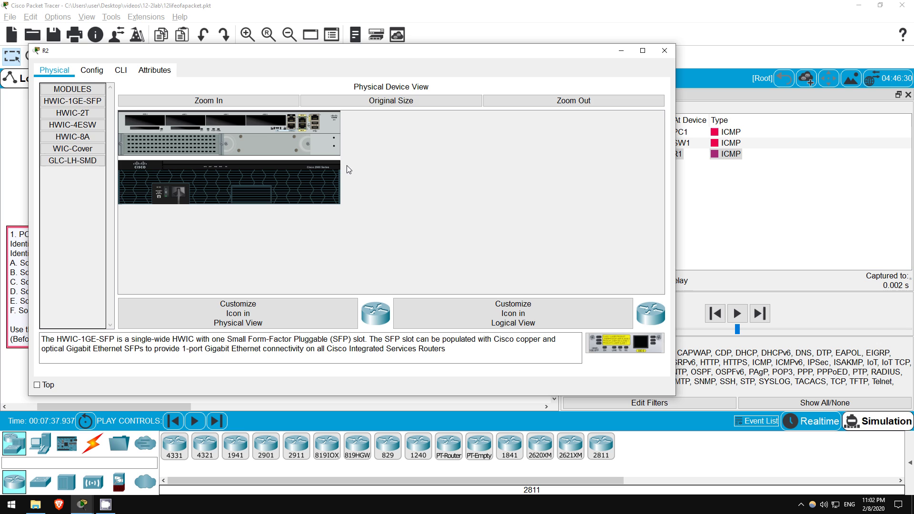
click(121, 70)
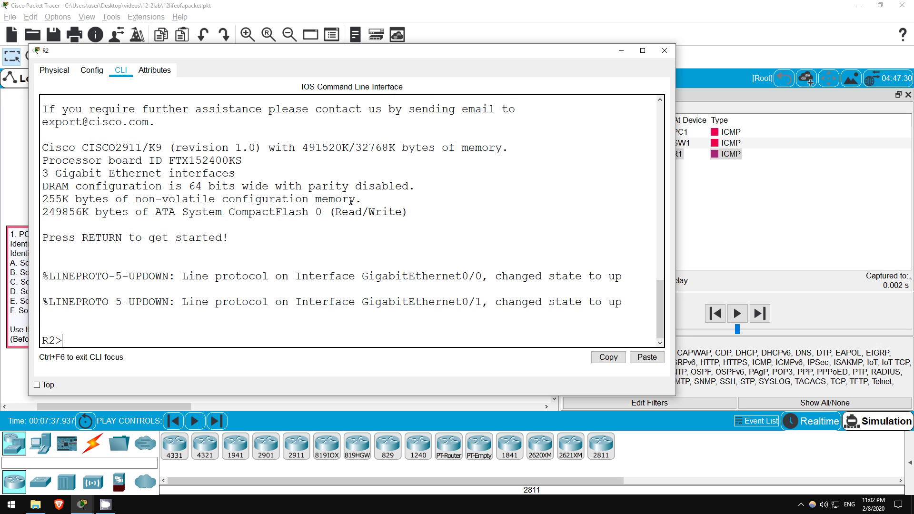
key(Return)
text(en)
key(Tab)
key(Return)
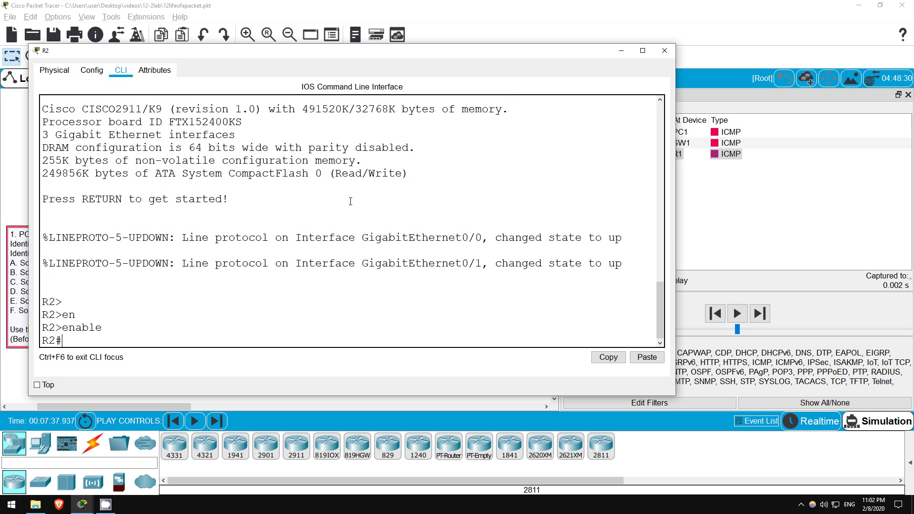
- Run show interfaces g0/0 on R2, highlight MAC 0000.01cc.cccc, and return to the topology
text(show int)
key(Tab)
text(g0/0)
key(Return)
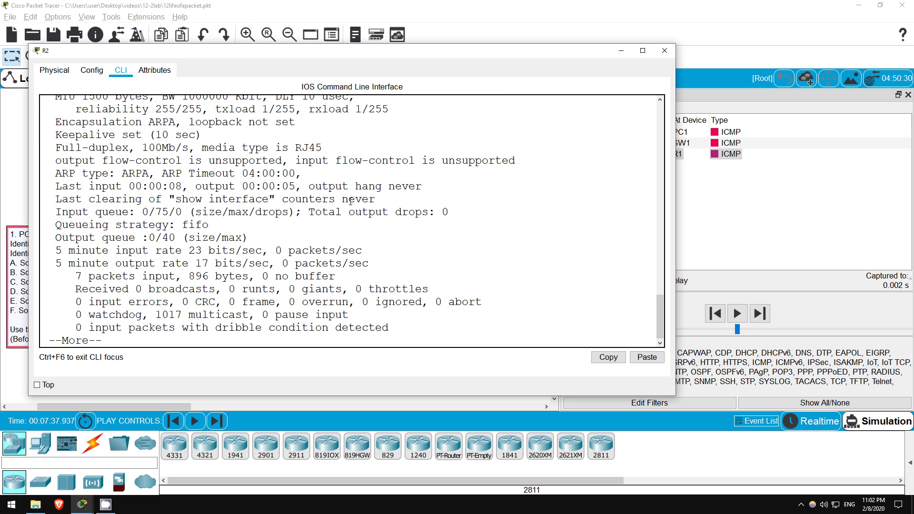
scroll(364, 194, up, 3)
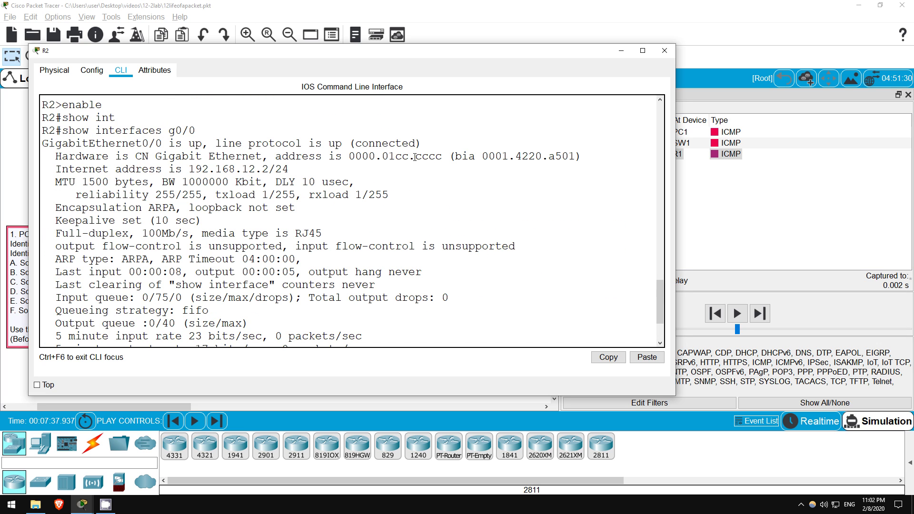
drag(422, 157, 442, 158)
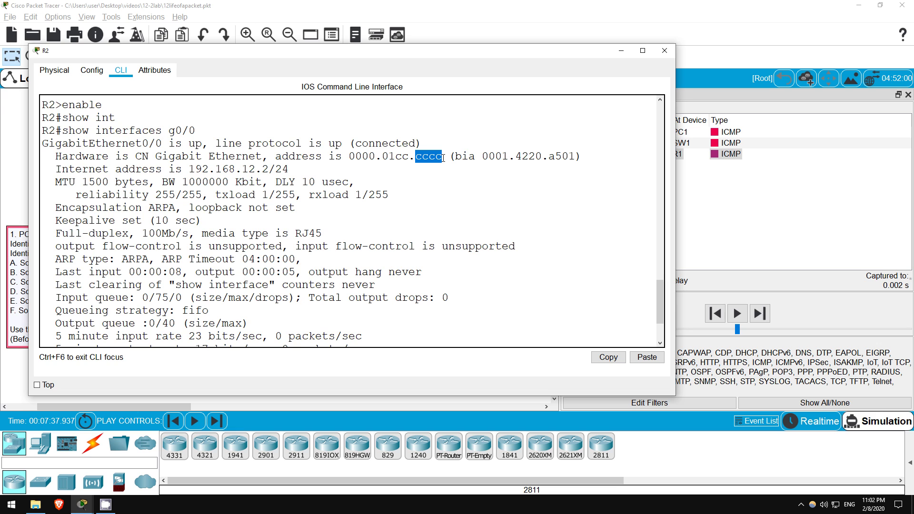
click(623, 52)
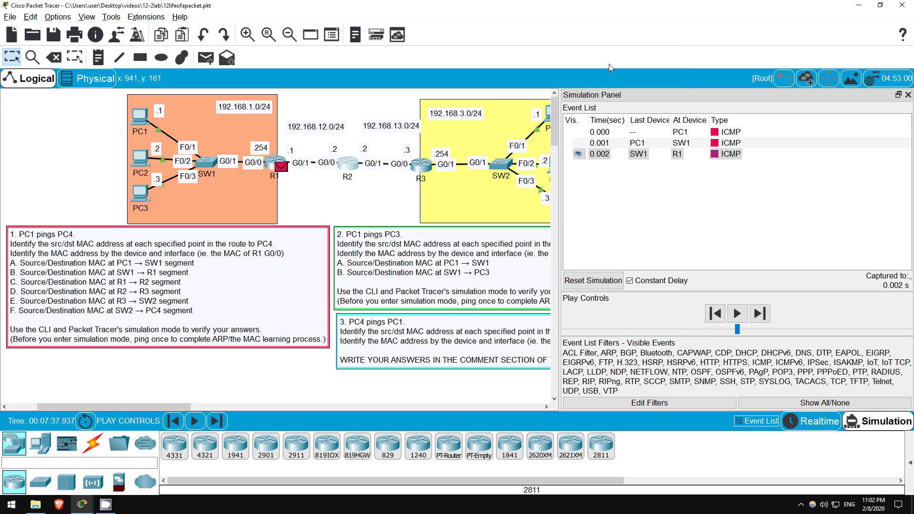
- Inspect R1's frame details, then step the ping forward to R2 at 0.003 s
click(714, 154)
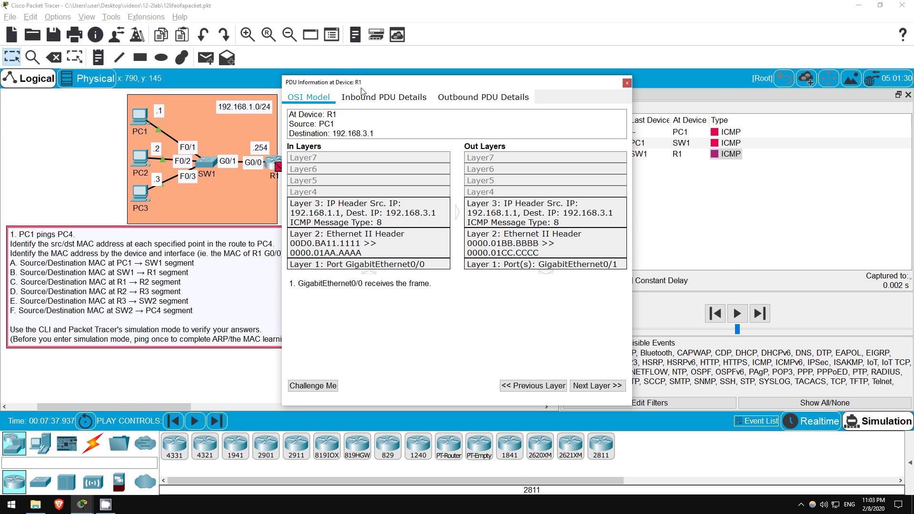
drag(362, 89, 474, 89)
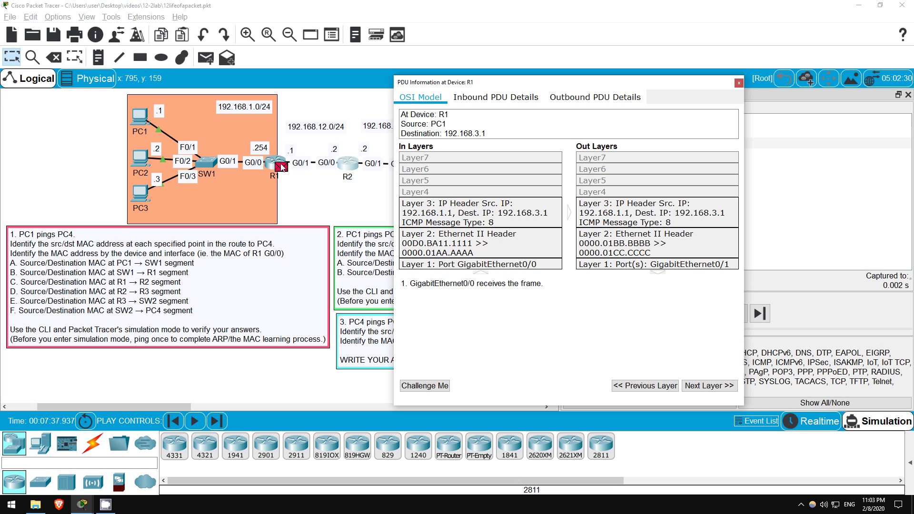
drag(577, 83, 585, 63)
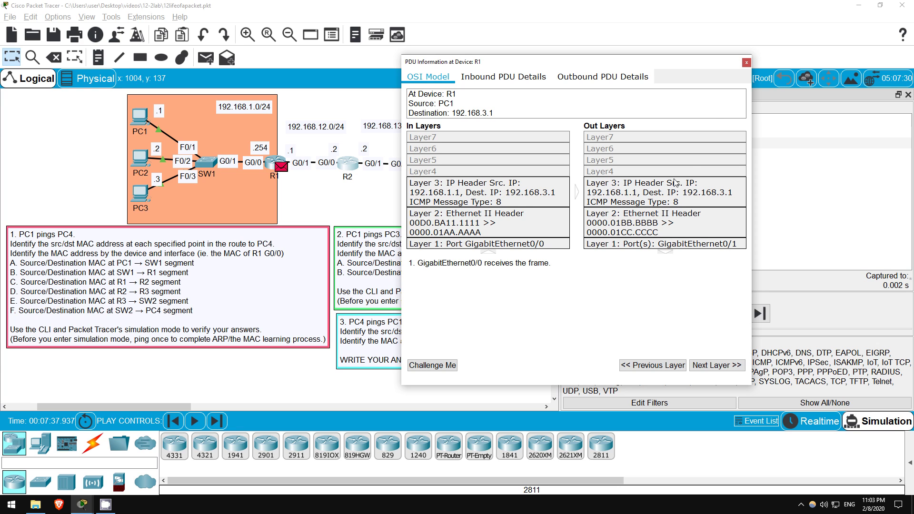
click(746, 63)
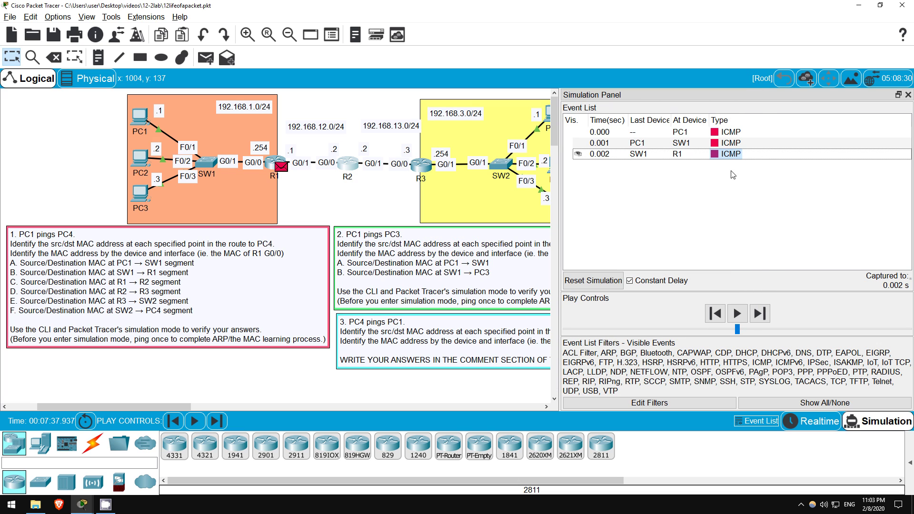
click(761, 314)
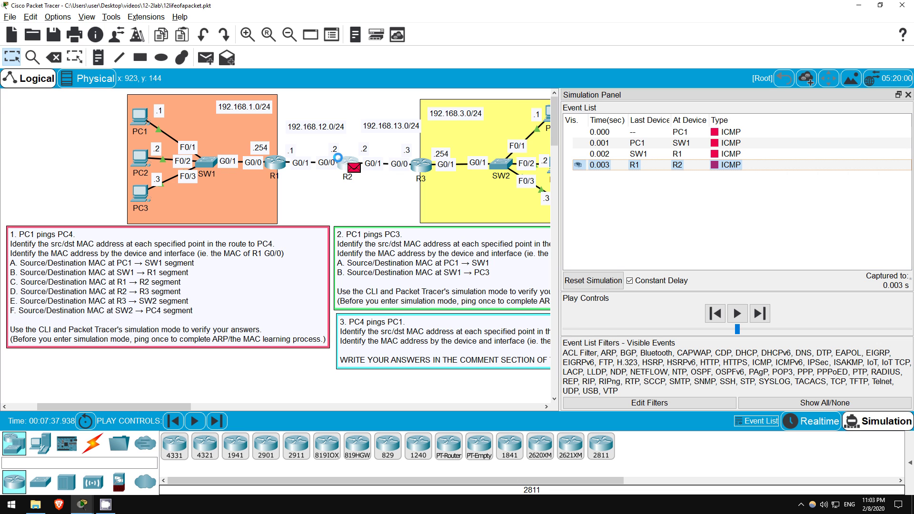
- On R2, run show int g0/1 and highlight its MAC 0000.01dd.dddd
click(346, 163)
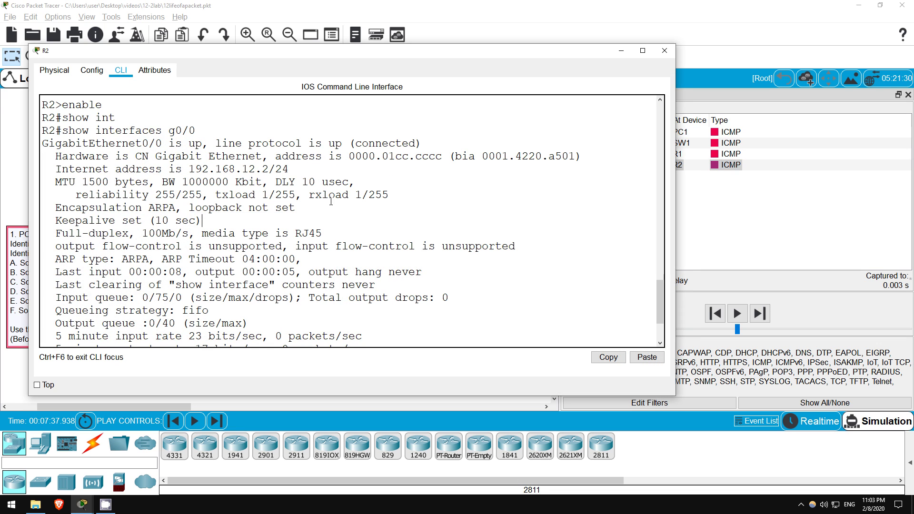
key(space)
text(sh)
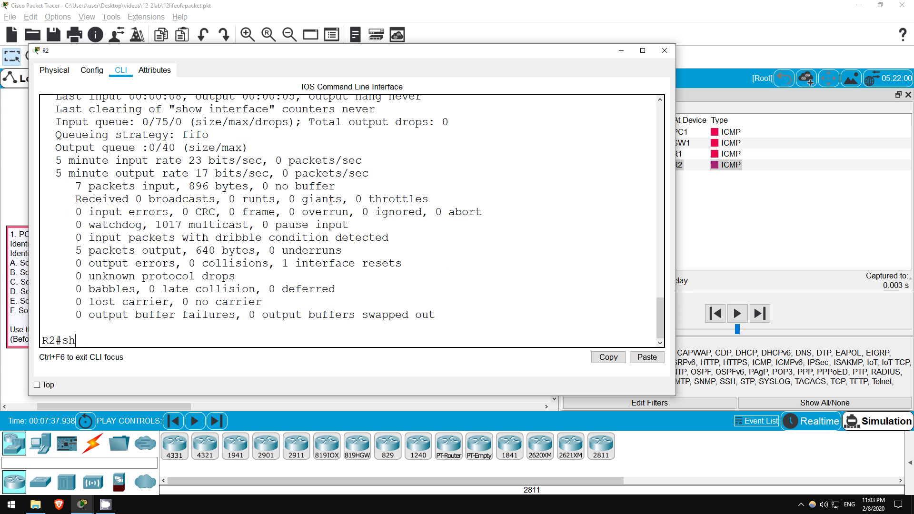
text(ow int g0/1)
key(Return)
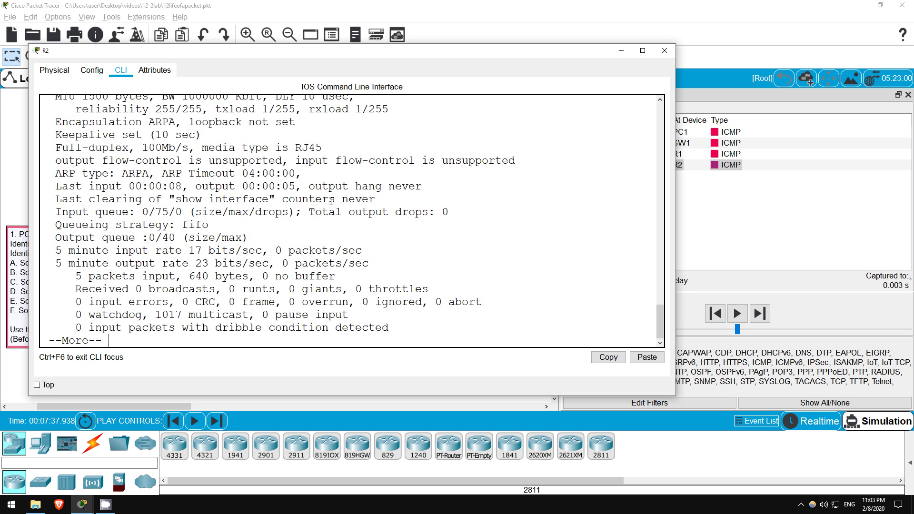
scroll(348, 168, up, 2)
scroll(331, 189, up, 1)
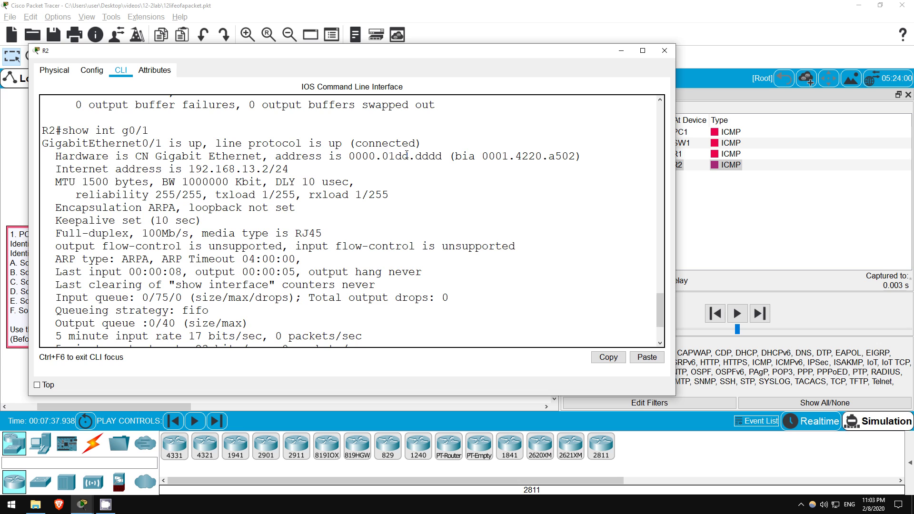
drag(416, 157, 443, 156)
click(628, 52)
- Open R3's CLI and enter privileged mode with enable
click(428, 164)
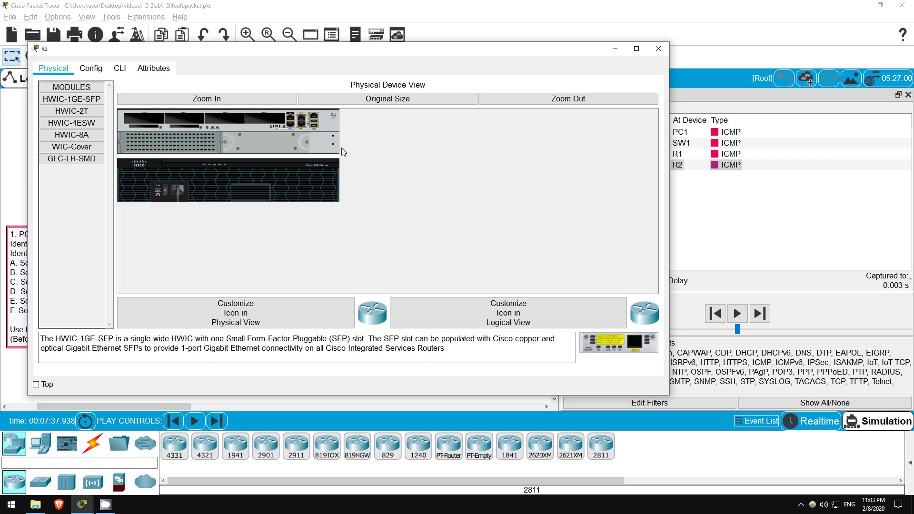
click(120, 68)
key(Return)
key(Return)
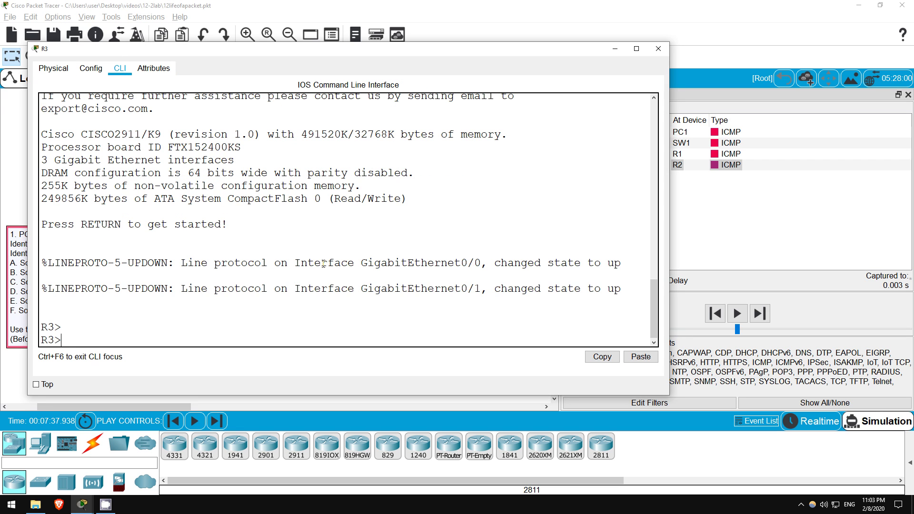
text(en)
key(Tab)
key(Return)
key(Return)
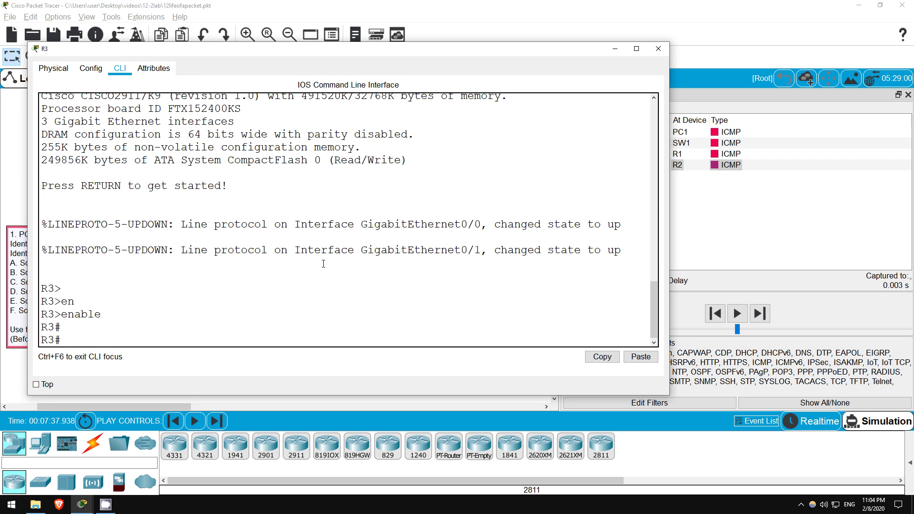
- Show R3's G0/0 interface, highlight MAC 0000.01ee.eeee, and return to the topology
text(show int)
key(Tab)
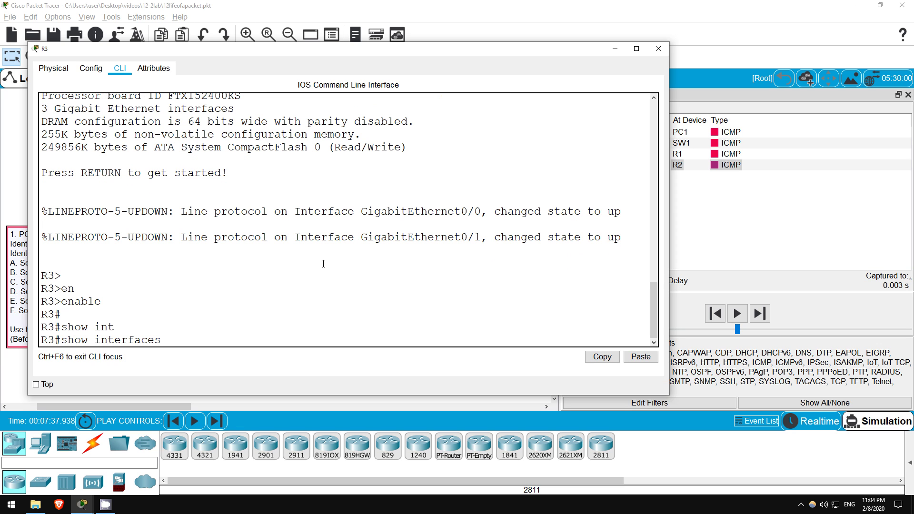
text(0/0)
key(Return)
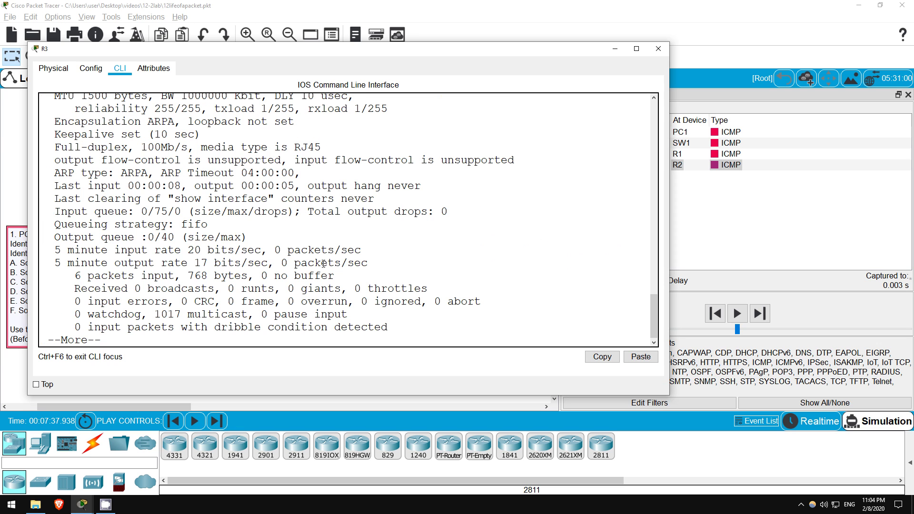
scroll(311, 260, up, 3)
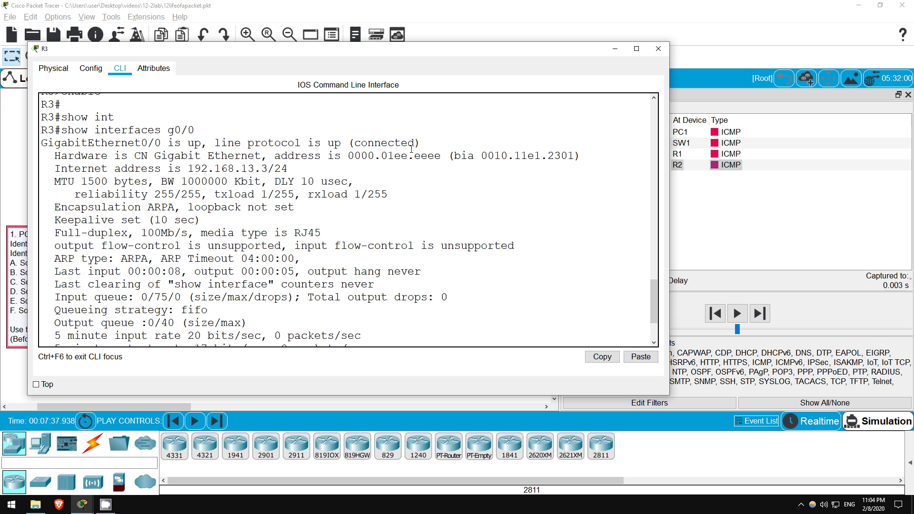
drag(415, 156, 447, 157)
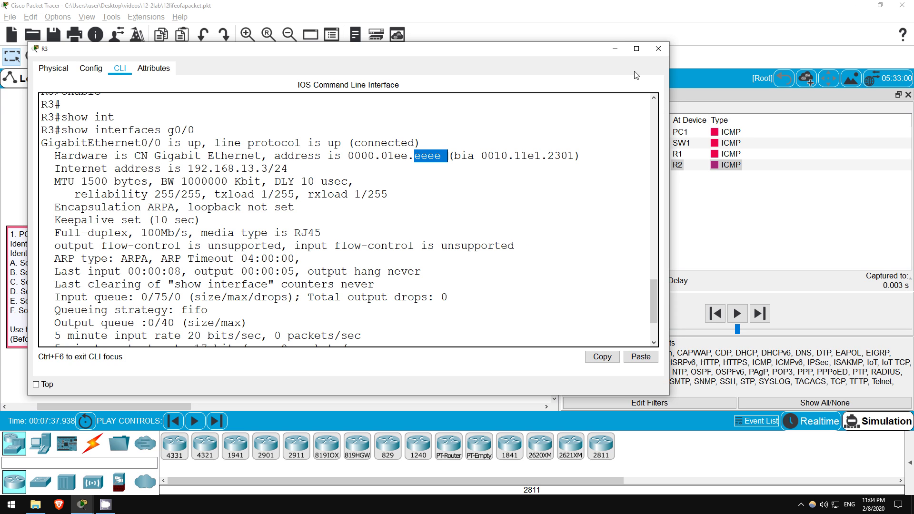
click(616, 49)
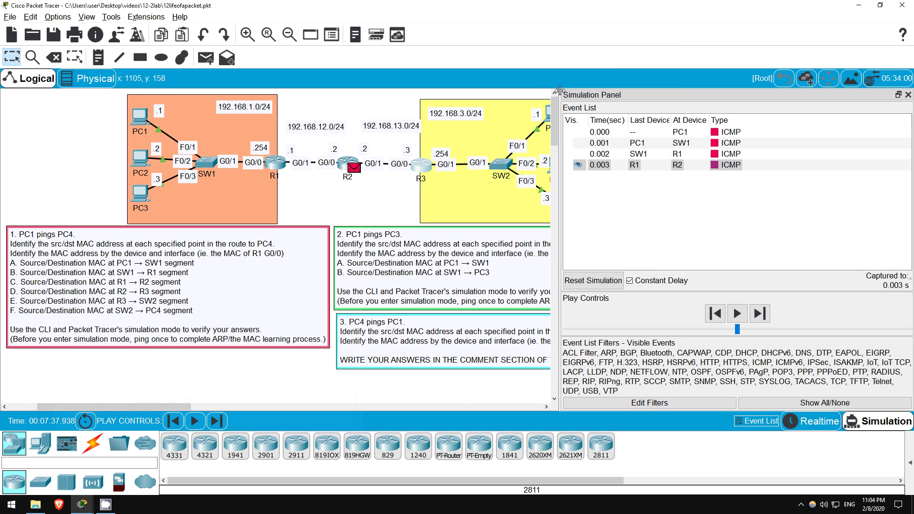
- Confirm the R1→R2 event shows R2 forwarding 0000.01DD.DDDD >> 0000.01EE.EEEE, then forward the ping to R3
click(722, 167)
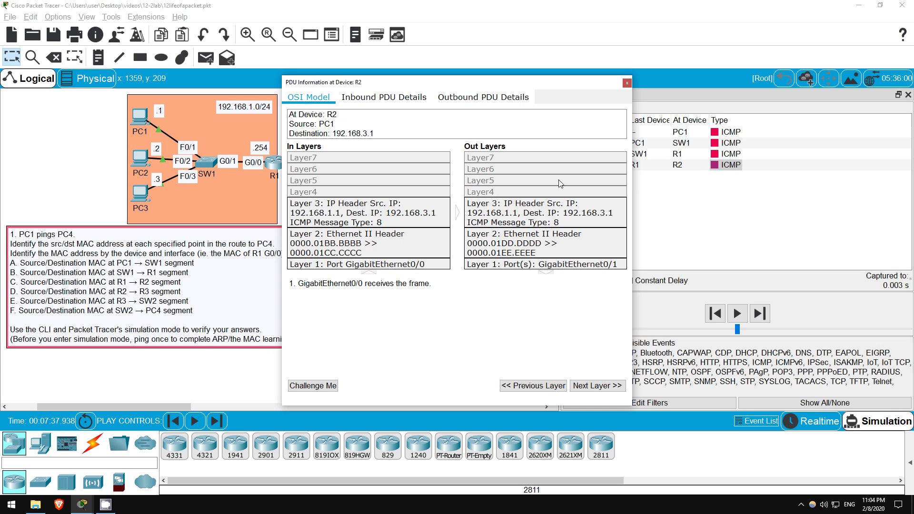
drag(478, 84, 644, 80)
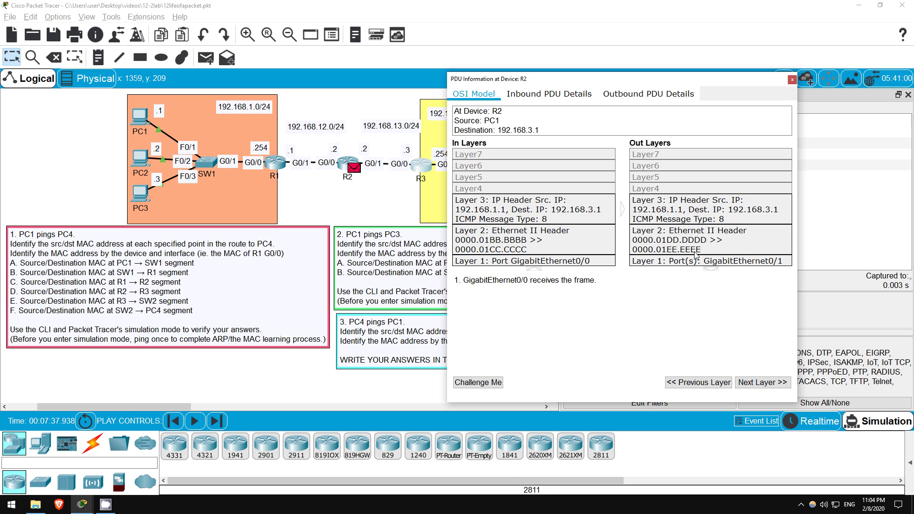
click(792, 80)
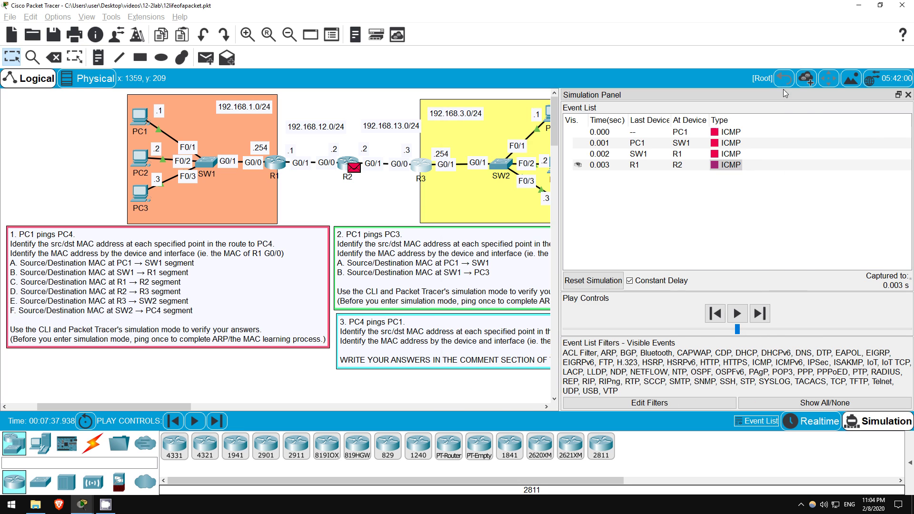
click(760, 315)
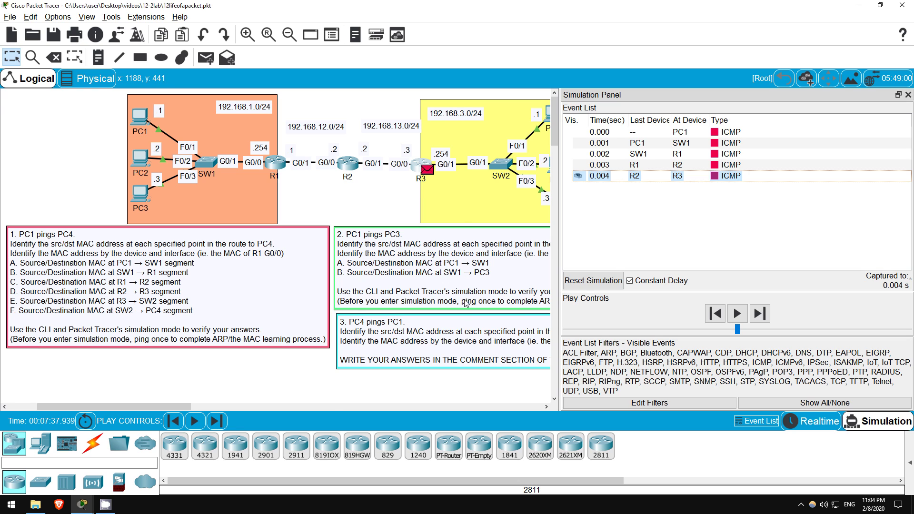
- Forward the ping to SW2 and run show int g0/1 on R3, confirming MAC 0000.01ff.ffff
drag(162, 408, 164, 404)
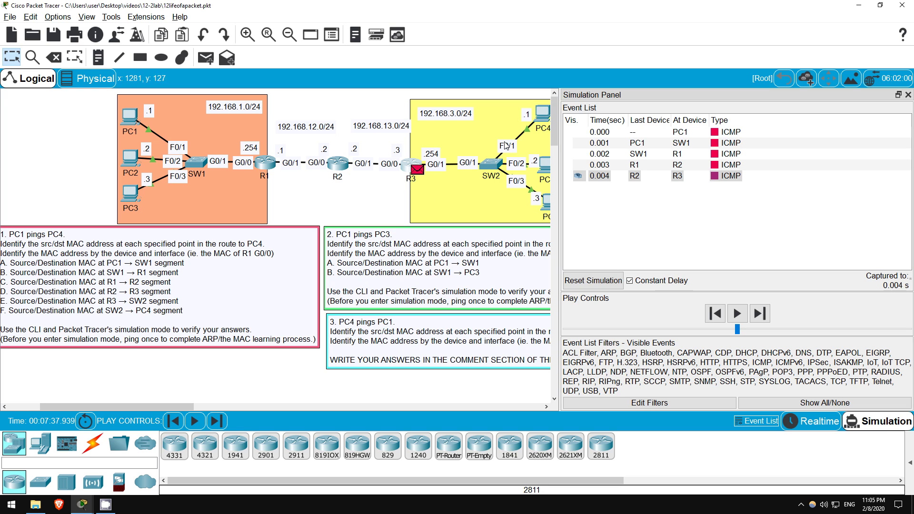
click(762, 315)
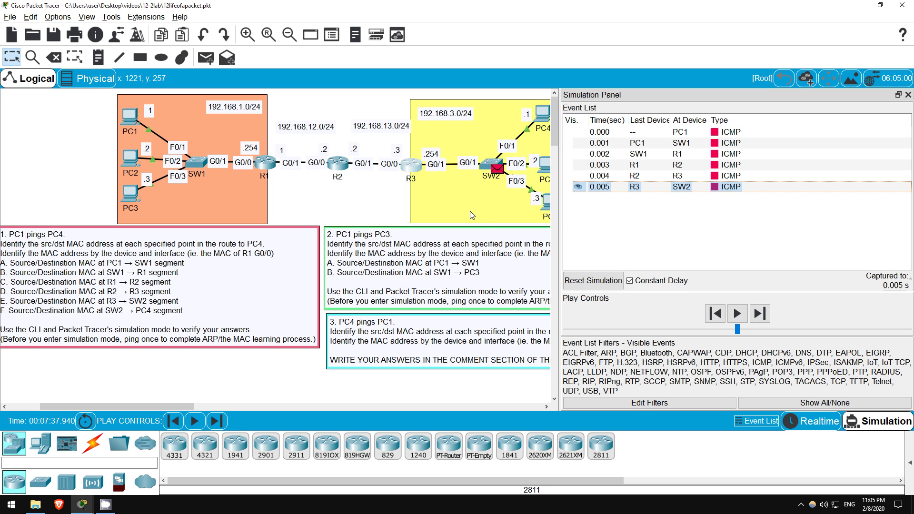
click(419, 170)
scroll(342, 280, down, 3)
key(space)
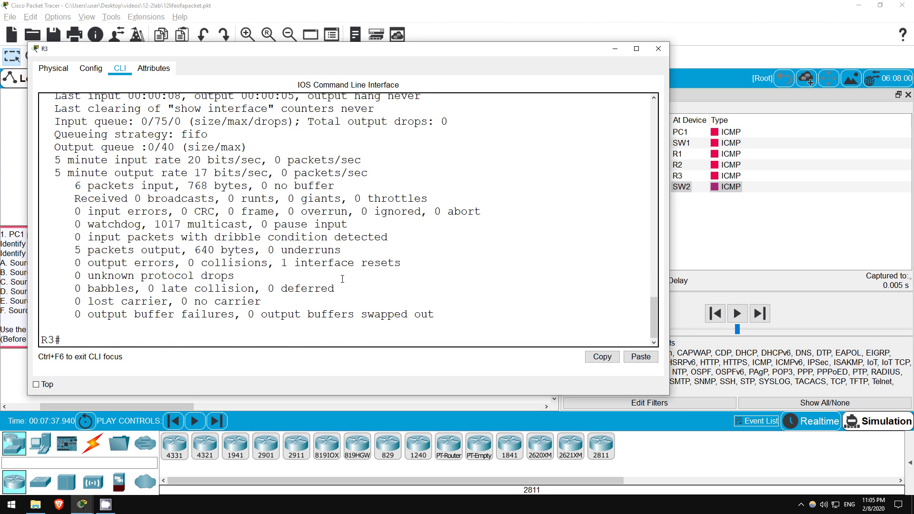
text(show int g0/1)
key(Return)
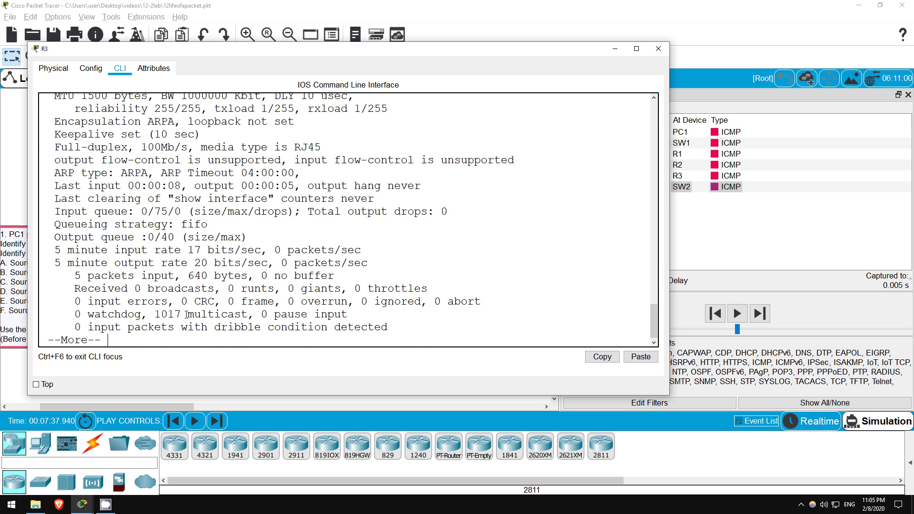
scroll(391, 114, up, 3)
drag(413, 155, 442, 156)
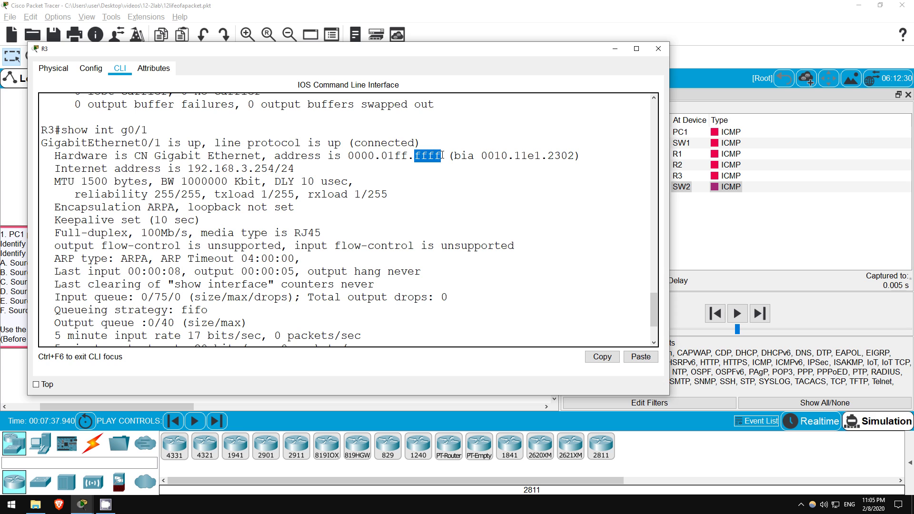
- Put away R3's window and open PC4's Desktop Command Prompt
click(615, 50)
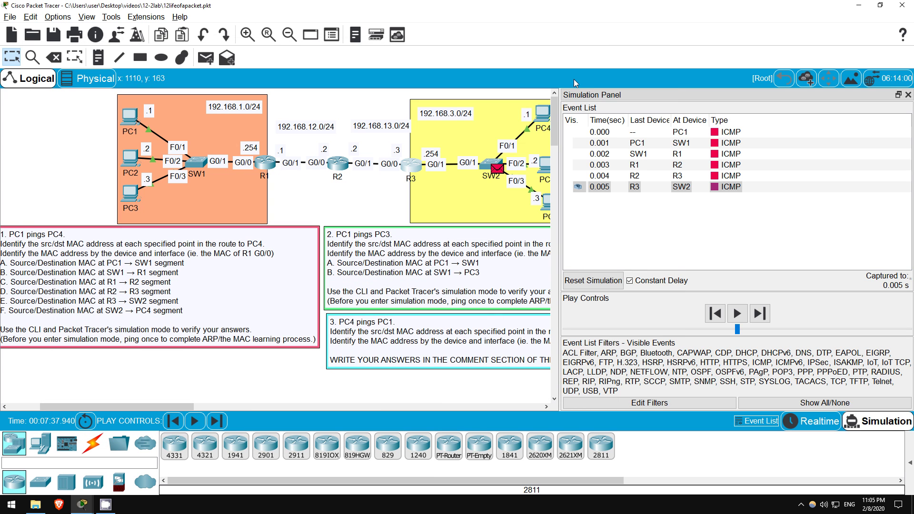
click(544, 113)
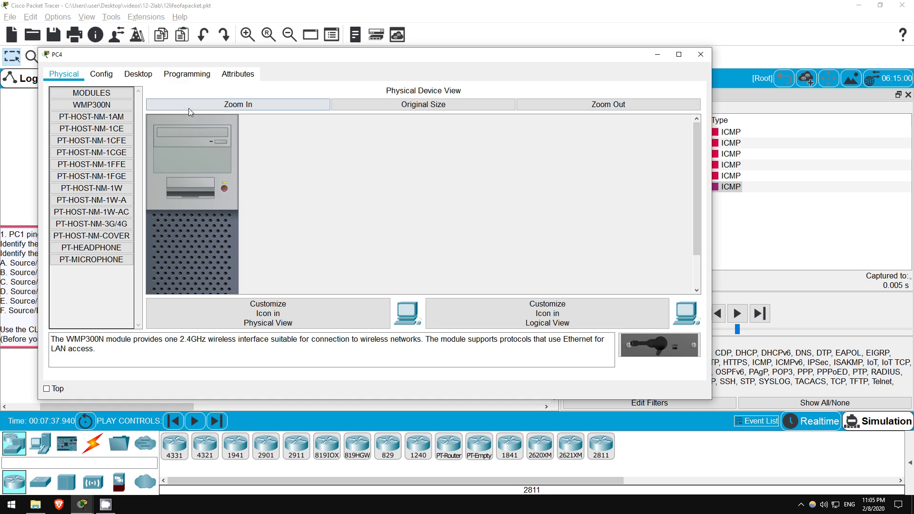
click(142, 75)
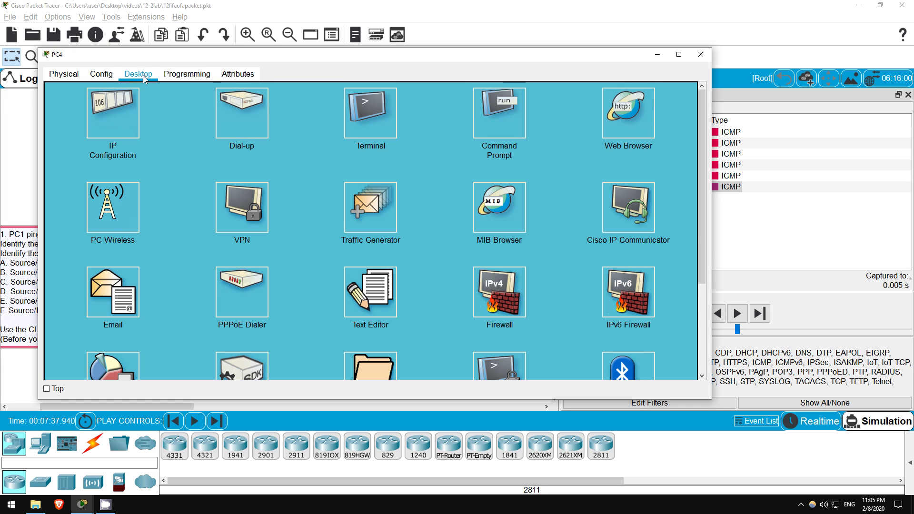
click(497, 115)
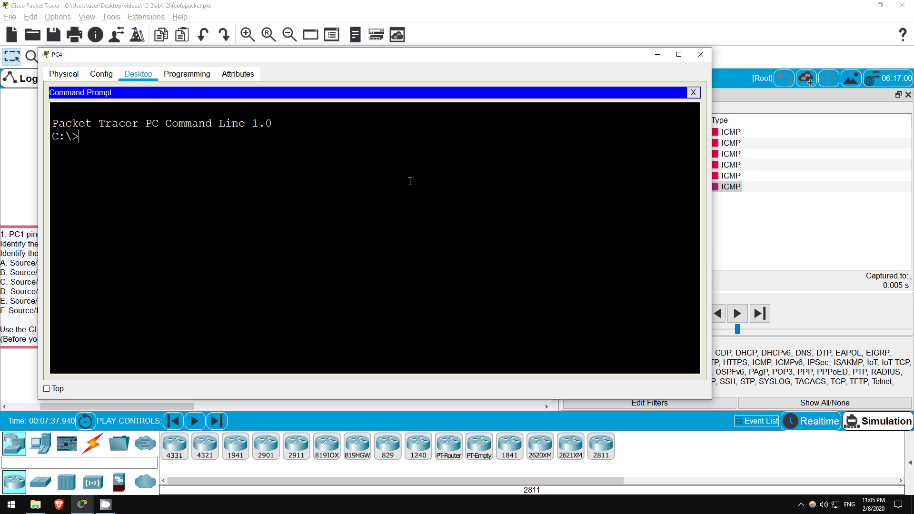
key(Return)
- Run ipconfig /all on PC4, highlight its MAC 000C.8544.4444, then minimize the window
text(ipconfig /al)
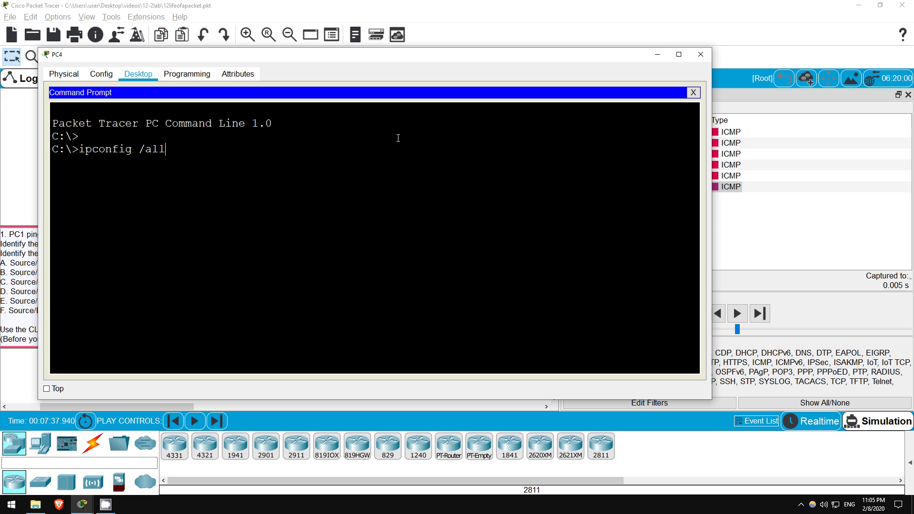
text(l)
key(Return)
scroll(384, 194, up, 3)
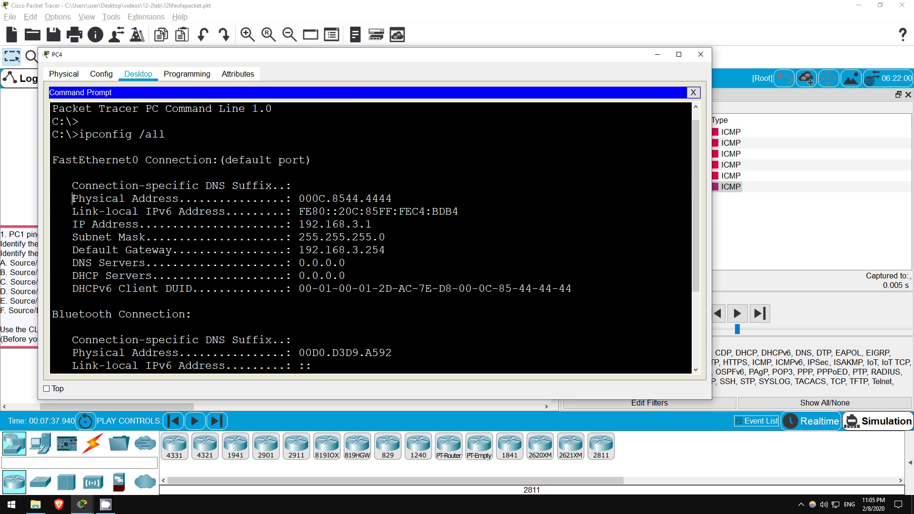
drag(72, 199, 394, 197)
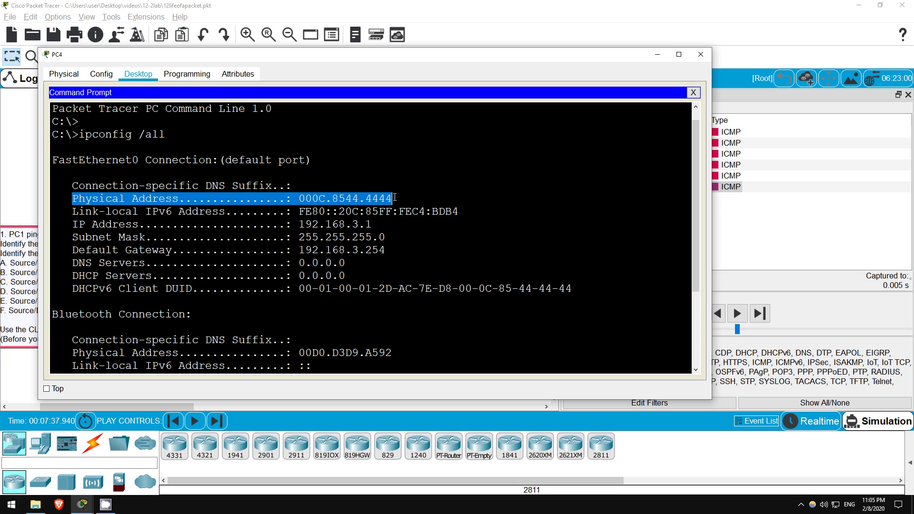
click(380, 197)
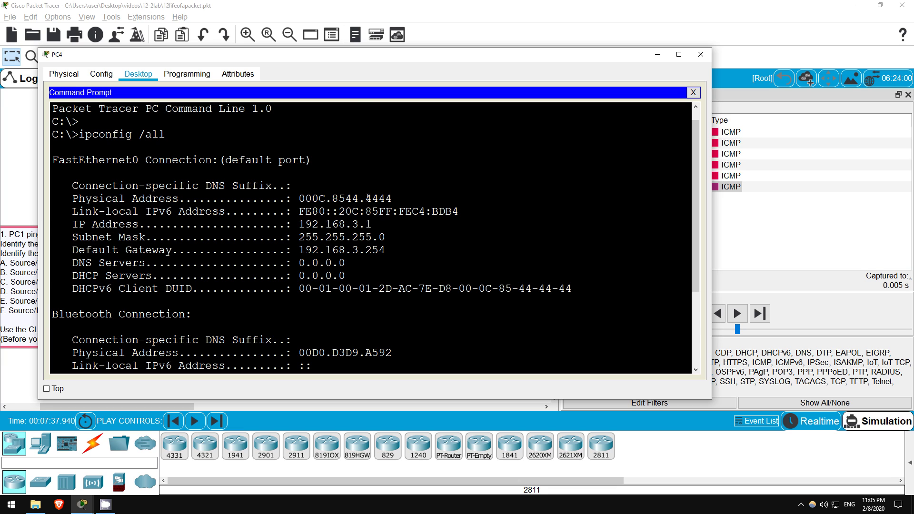
drag(368, 199, 393, 198)
click(658, 54)
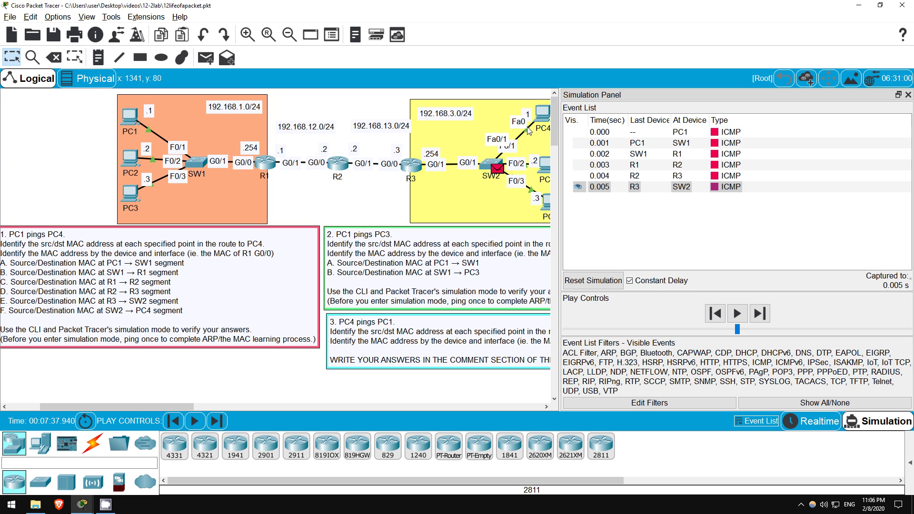
click(715, 189)
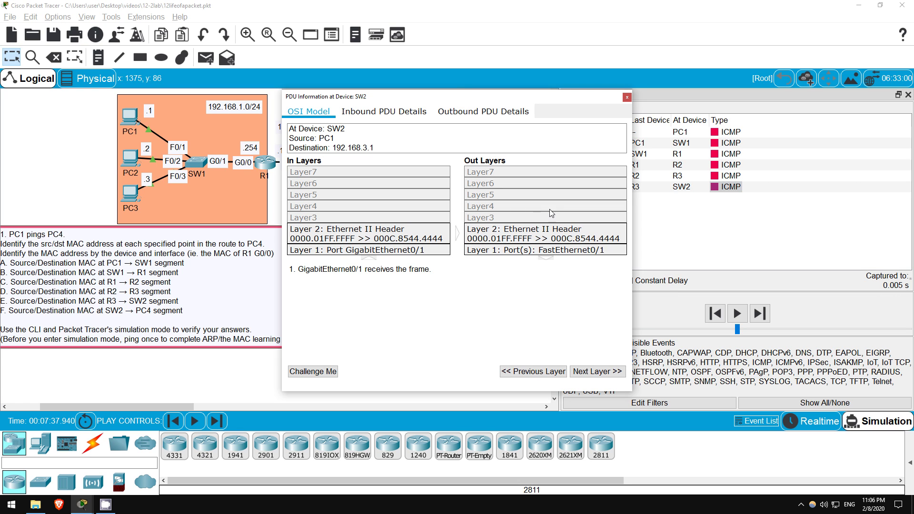
drag(468, 100, 281, 75)
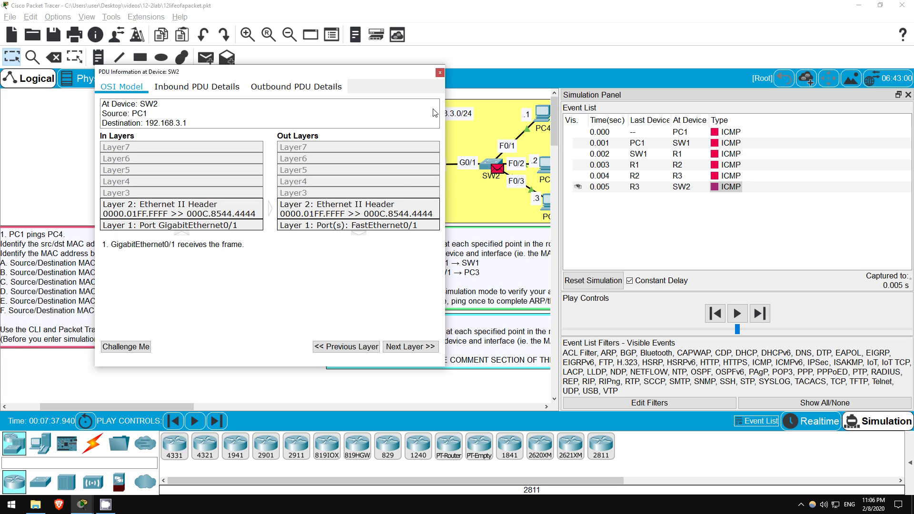
click(440, 72)
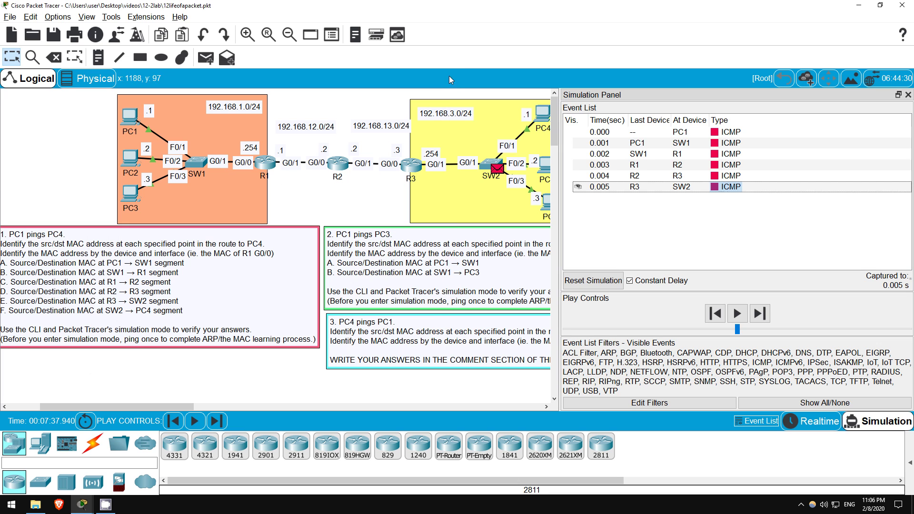
- Exit Simulation with the Realtime button and scroll the canvas to show the topology
click(811, 428)
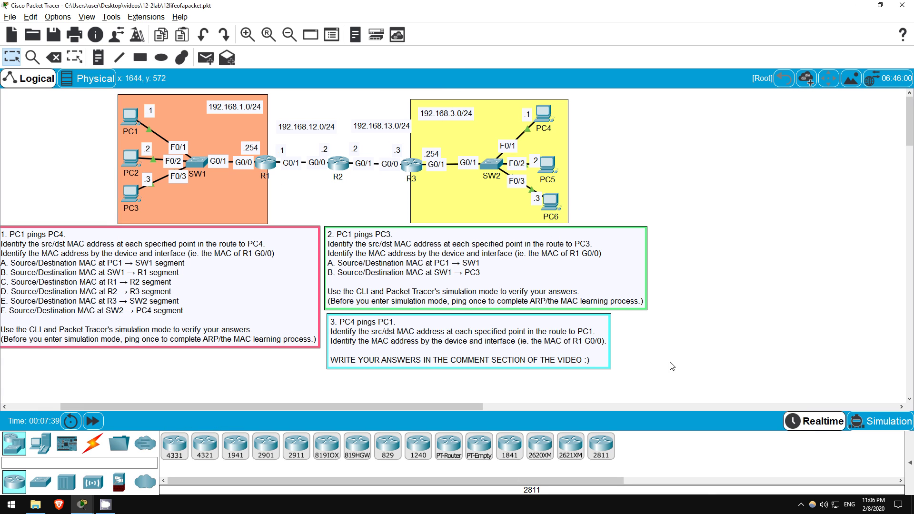
drag(447, 407, 461, 409)
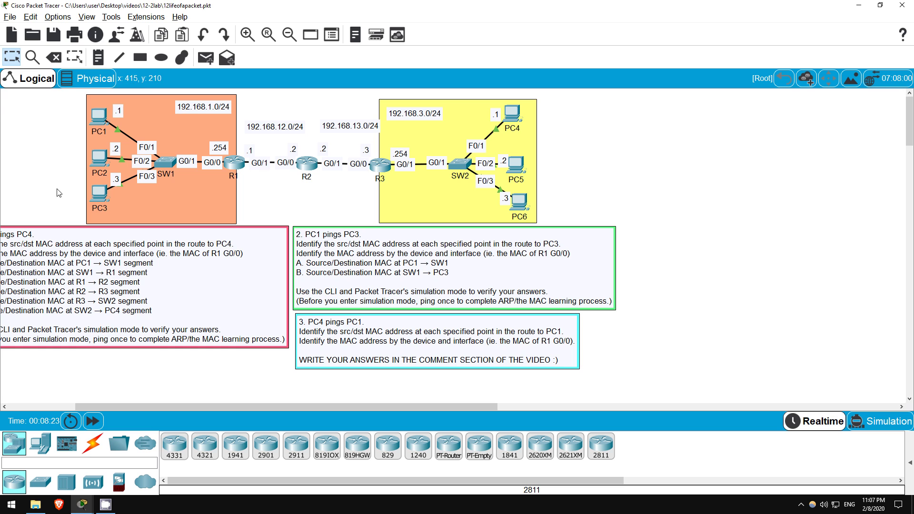
- Open PC3's window, move it right, and bring up its Desktop command prompt
click(99, 198)
drag(233, 41, 393, 43)
click(286, 58)
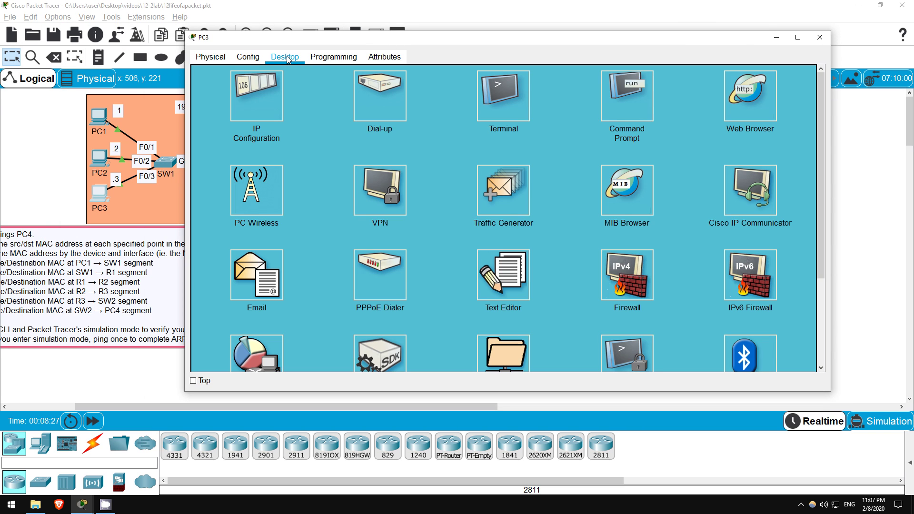
key(Return)
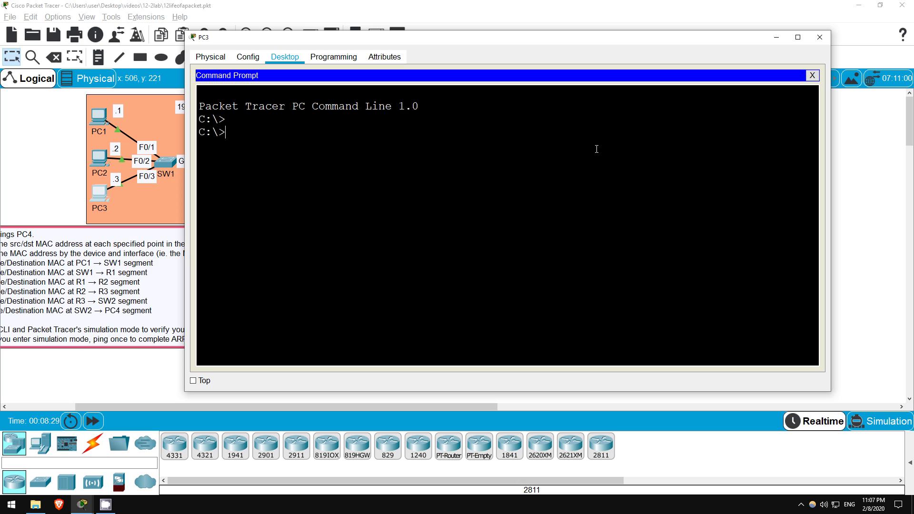
- Run ipconfig /all on PC3, highlight its MAC 0010.1133.3333, then minimize the window
text(ipconfig /all)
key(Return)
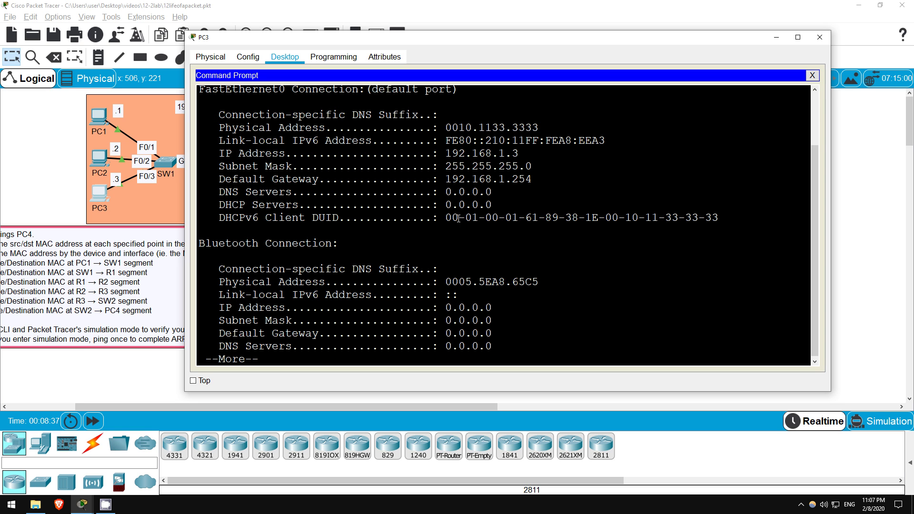
scroll(458, 218, up, 2)
drag(199, 146, 286, 146)
click(280, 157)
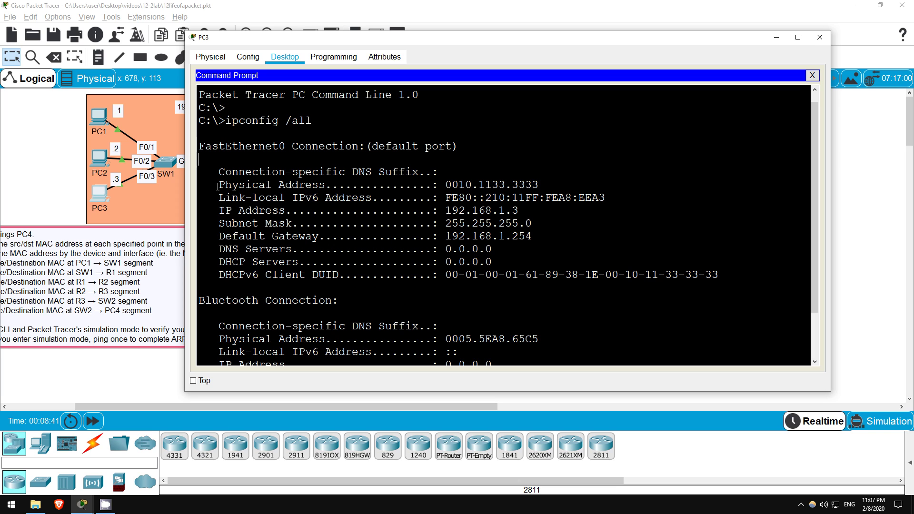
drag(218, 185, 561, 178)
click(551, 182)
click(772, 39)
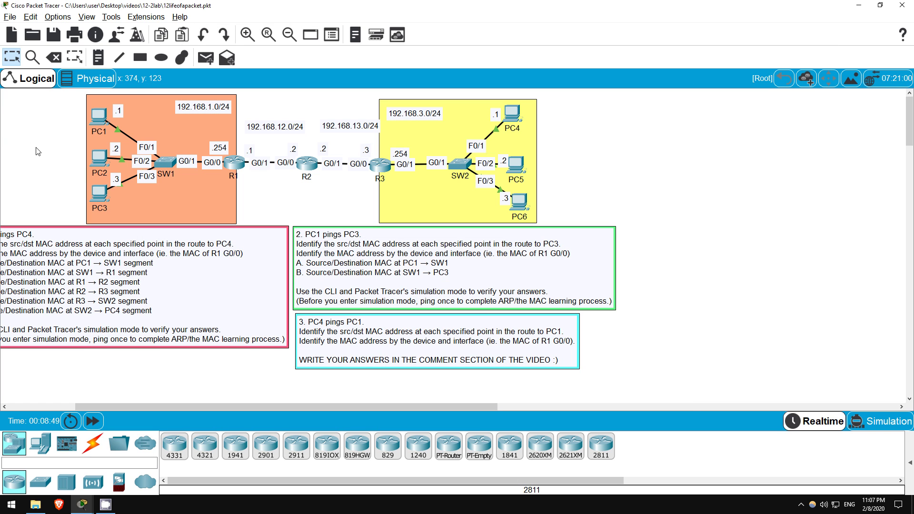
- Ping 192.168.1.3 from PC1's Command Prompt, getting four replies with 0% loss
click(96, 116)
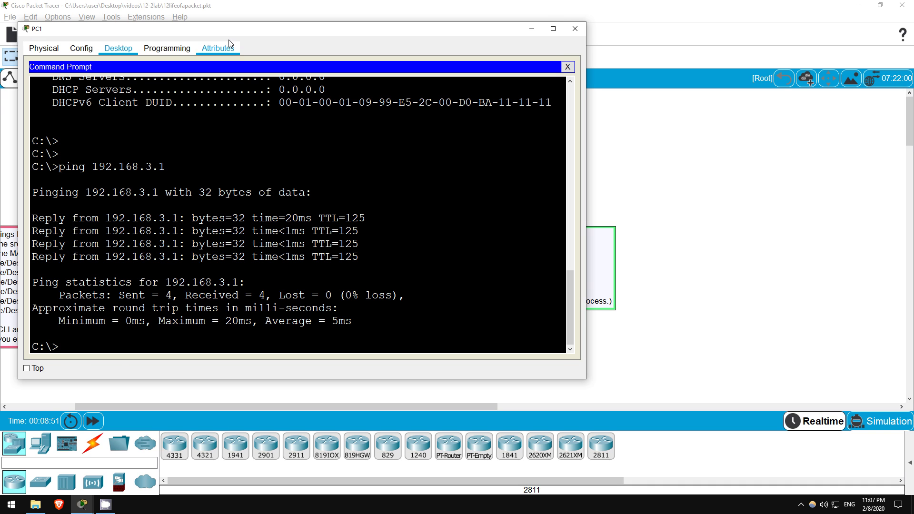
drag(229, 29, 494, 28)
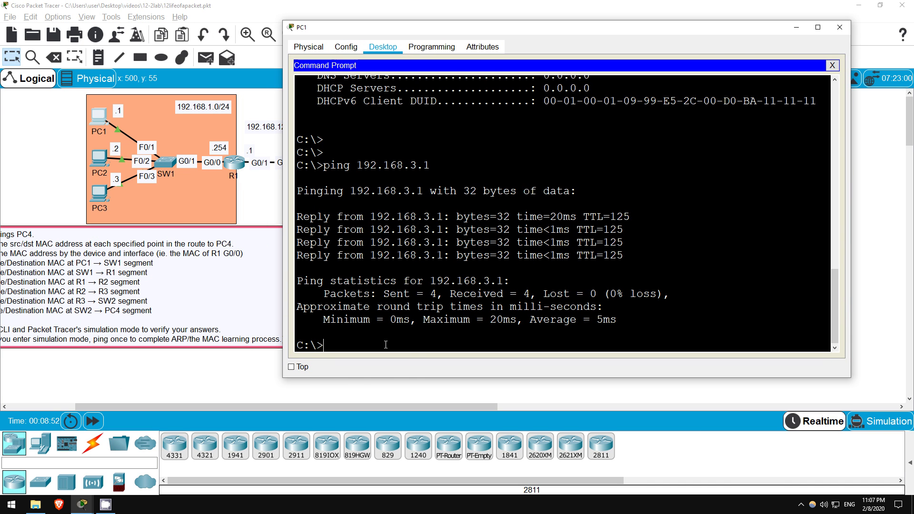
text(ping 192.168.1.3)
key(Return)
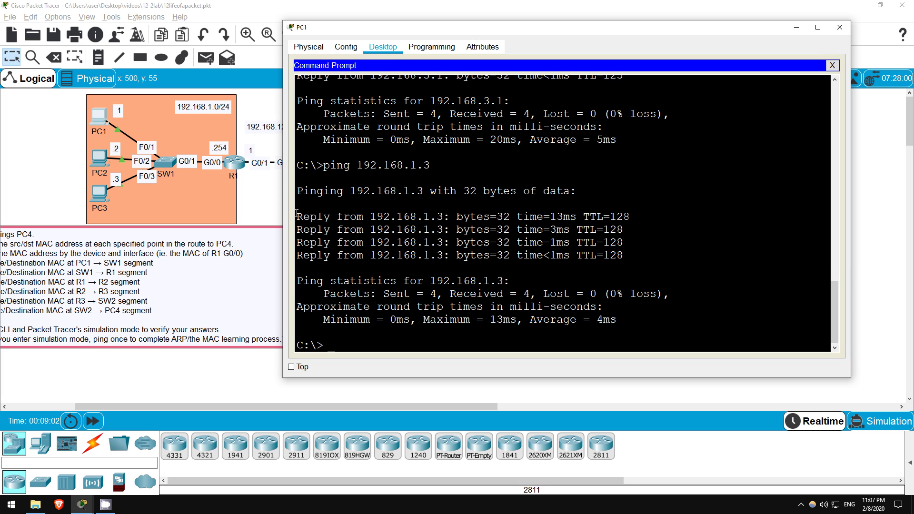
drag(297, 217, 297, 332)
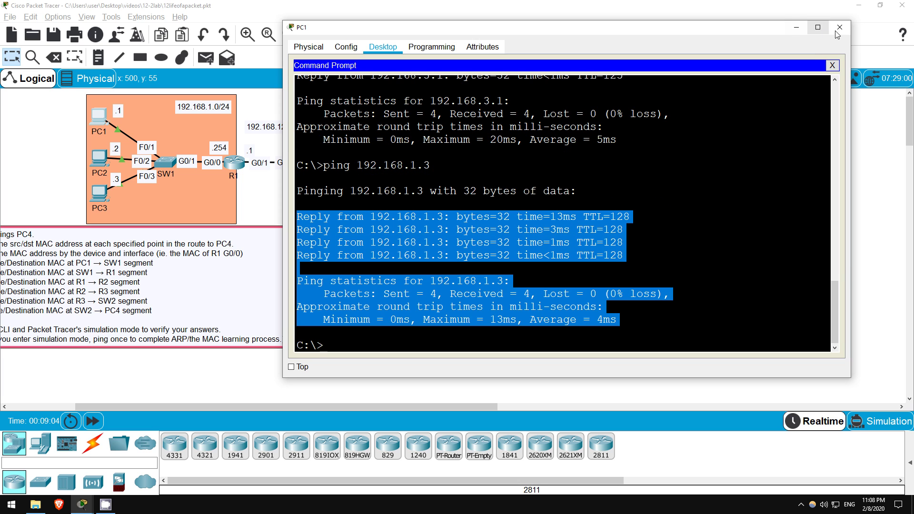
key(ctrl+c)
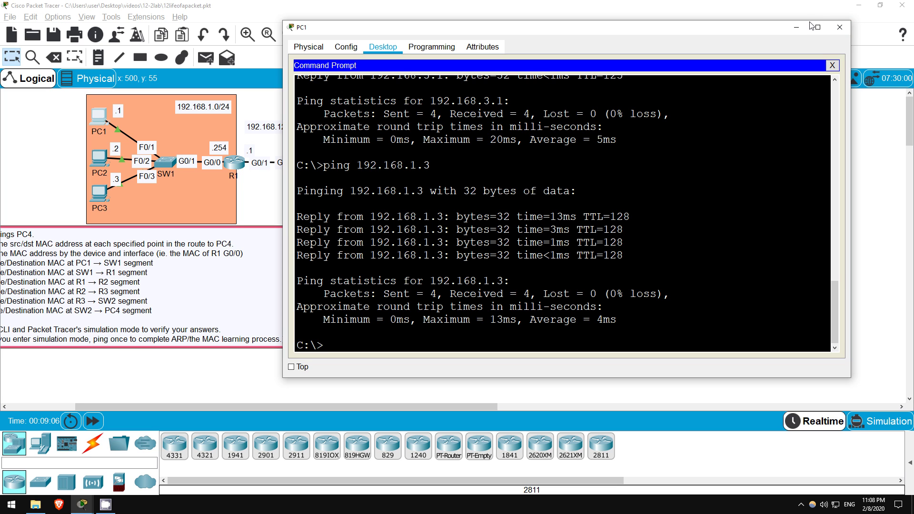
- In Simulation mode, resend ping 192.168.1.3 from PC1 and forward the frame to SW1
click(867, 423)
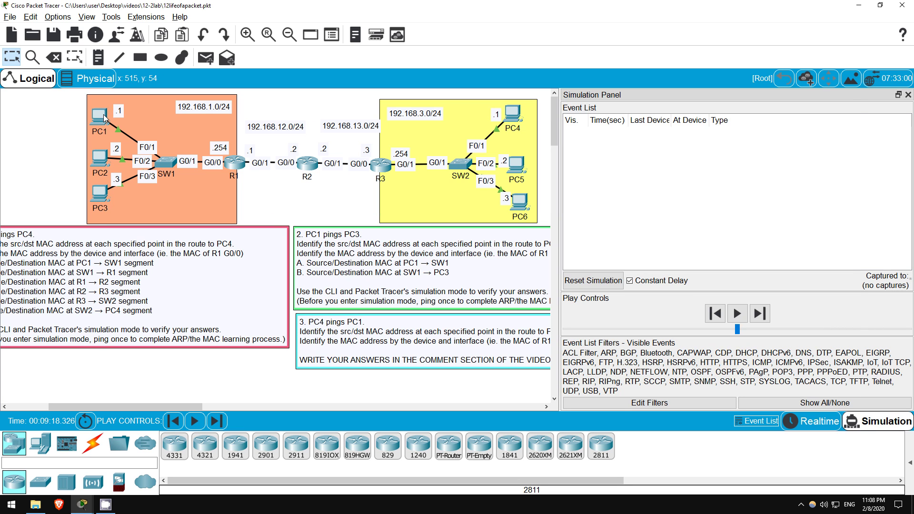
click(106, 118)
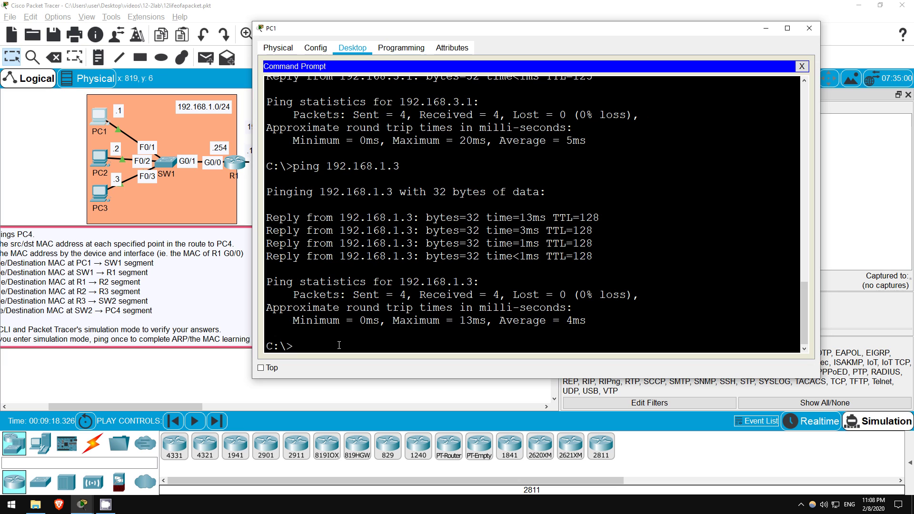
key(Up)
key(Return)
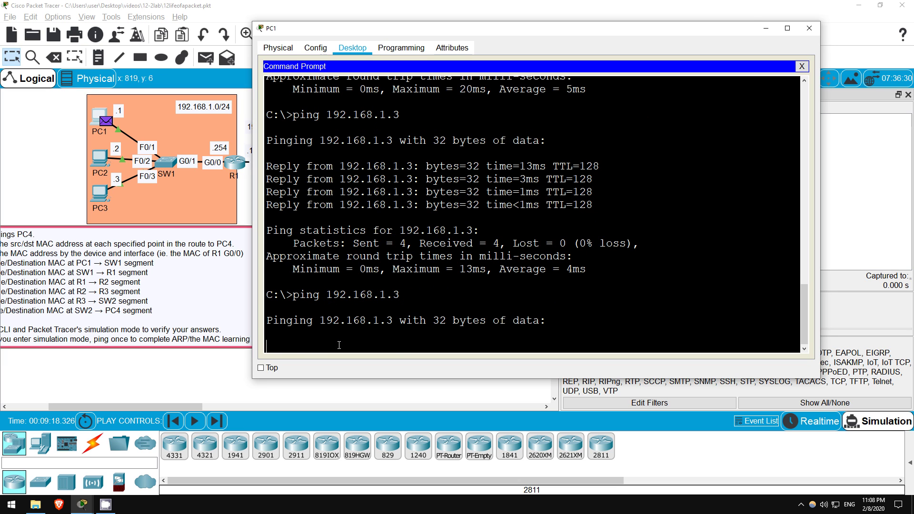
click(763, 29)
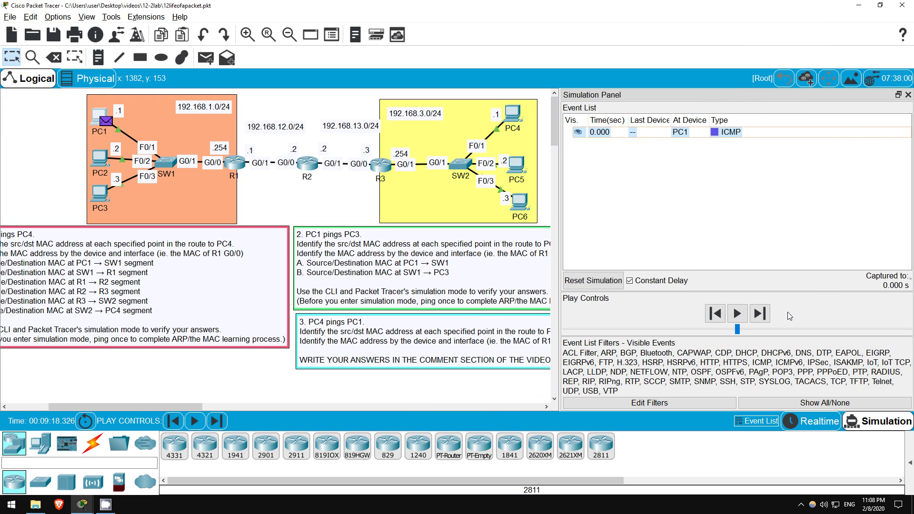
click(763, 313)
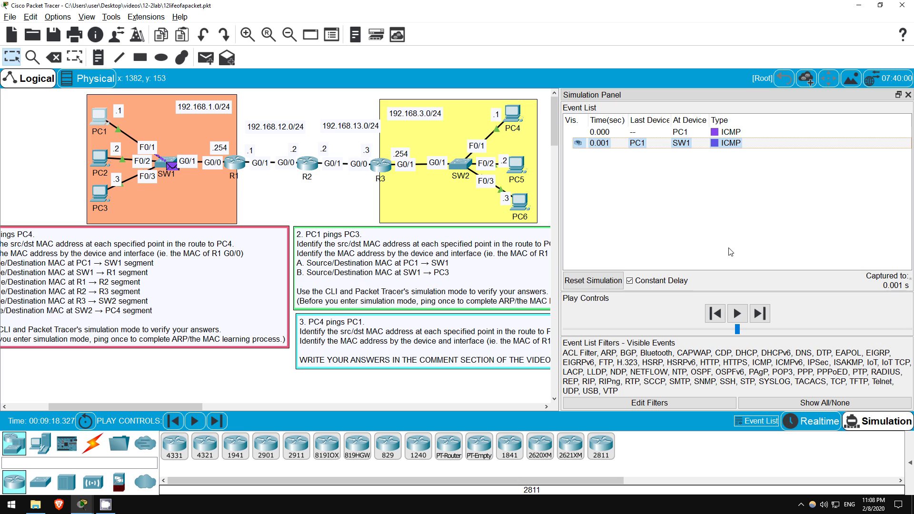
click(731, 143)
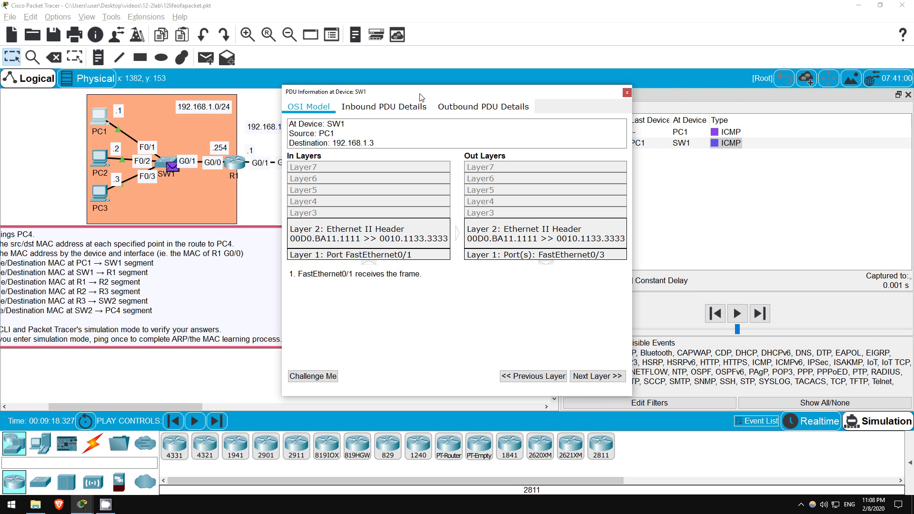
drag(419, 94, 525, 44)
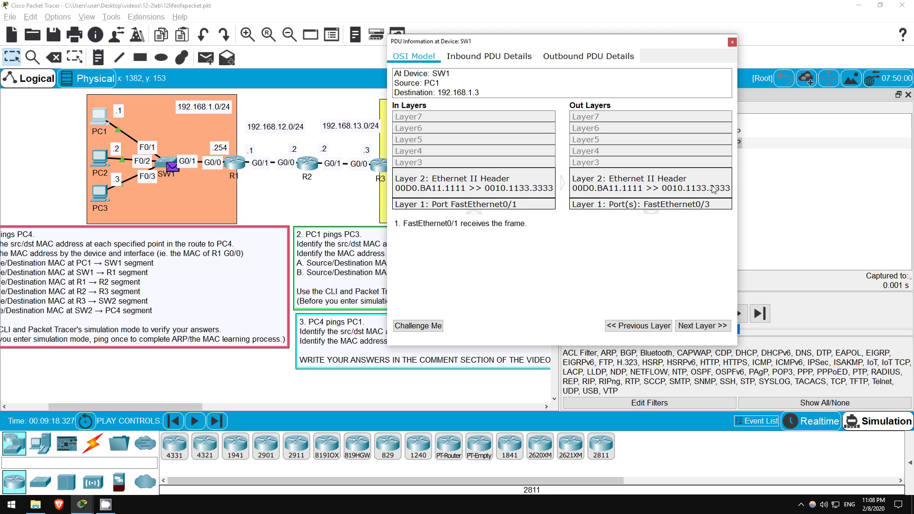
- Close SW1's frame details, switch to Realtime mode, and scroll left to show the whole canvas
click(733, 42)
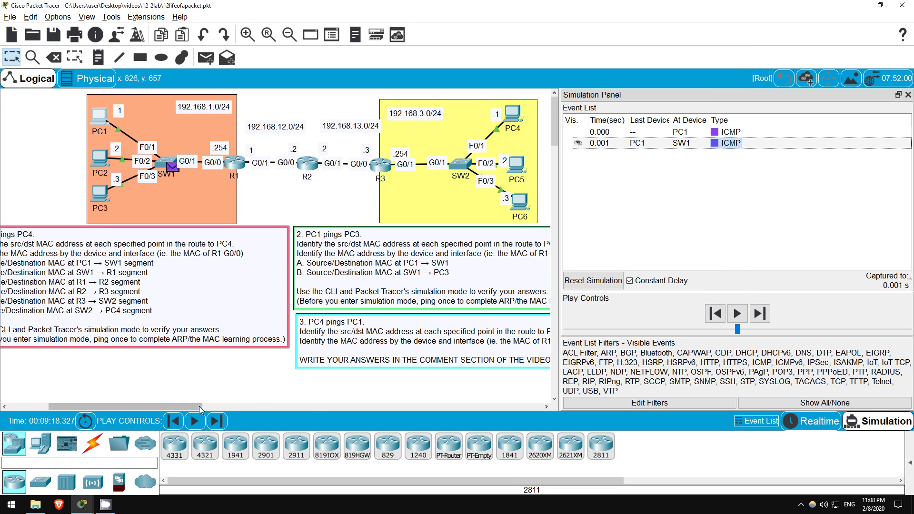
drag(190, 408, 203, 409)
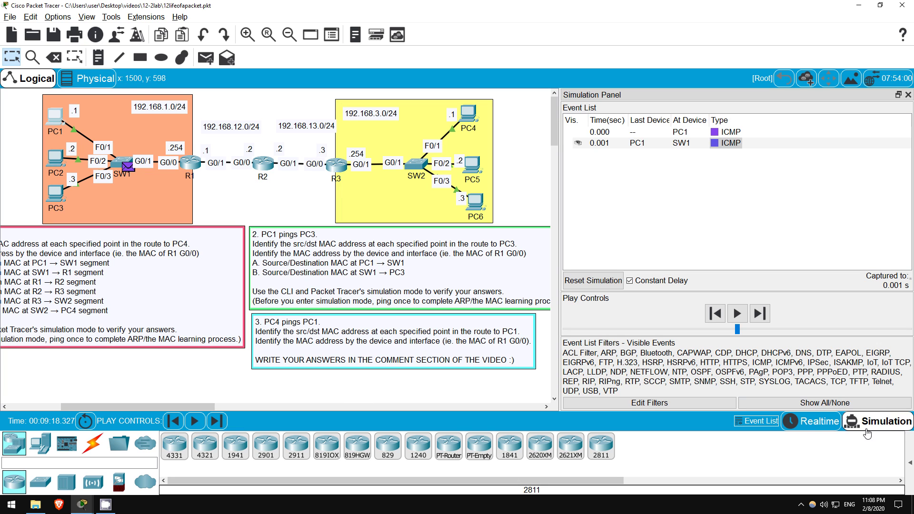
click(837, 425)
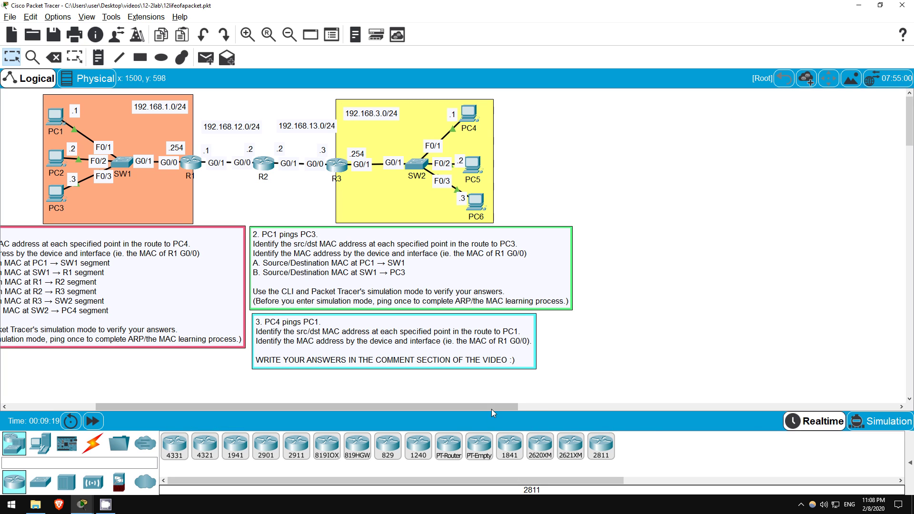
drag(490, 410, 447, 406)
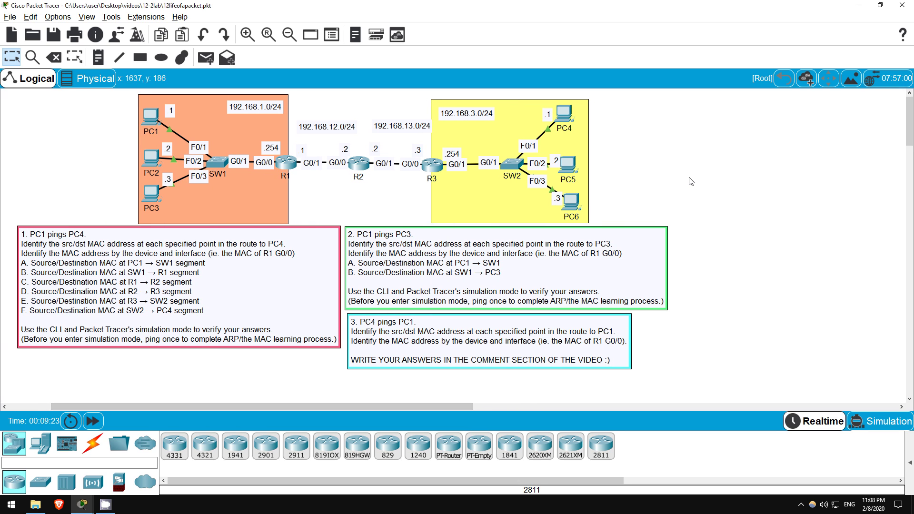